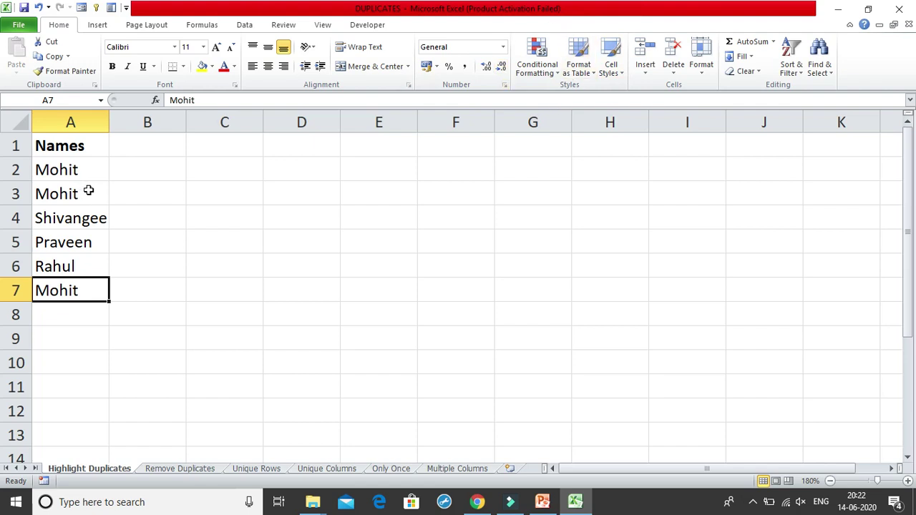
# - Select the names in A2:A7 and start a new conditional formatting rule
pyautogui.moveTo(85, 170); pyautogui.dragTo(76, 284)
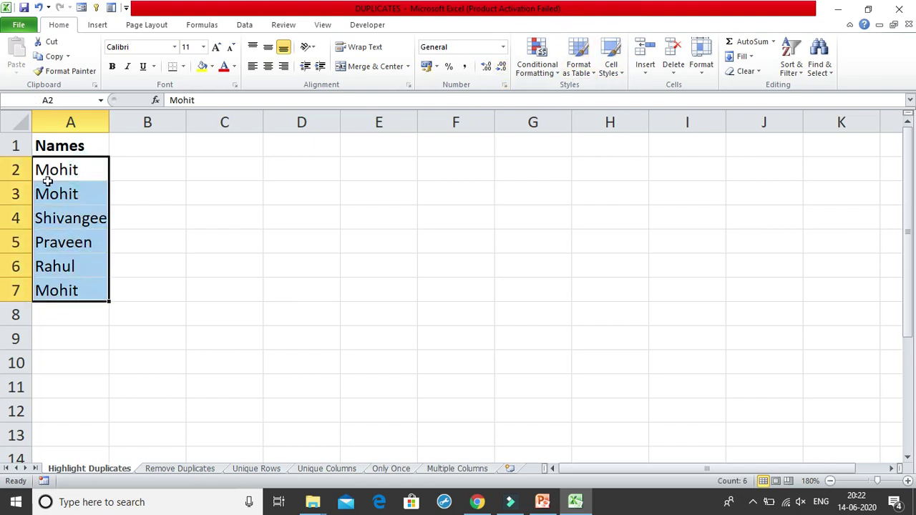
pyautogui.click(97, 169)
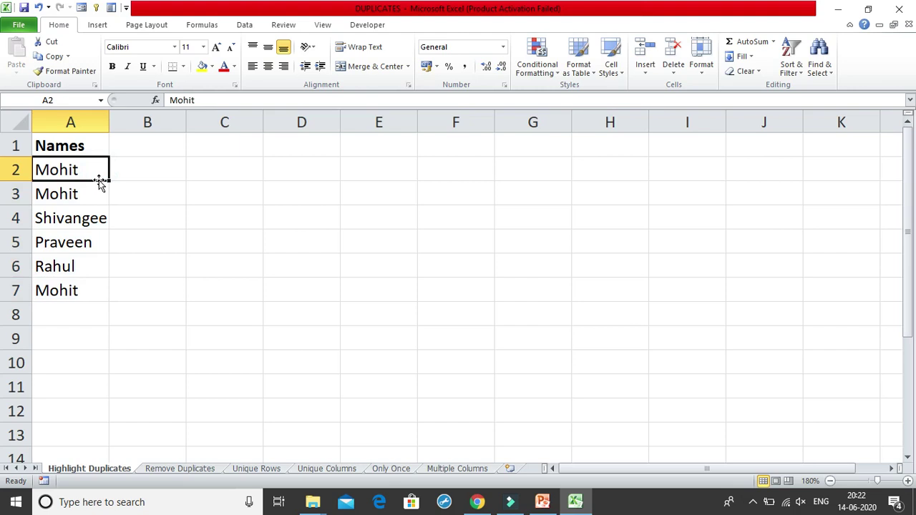
pyautogui.hotkey('ctrl', 'shift', 'Down')
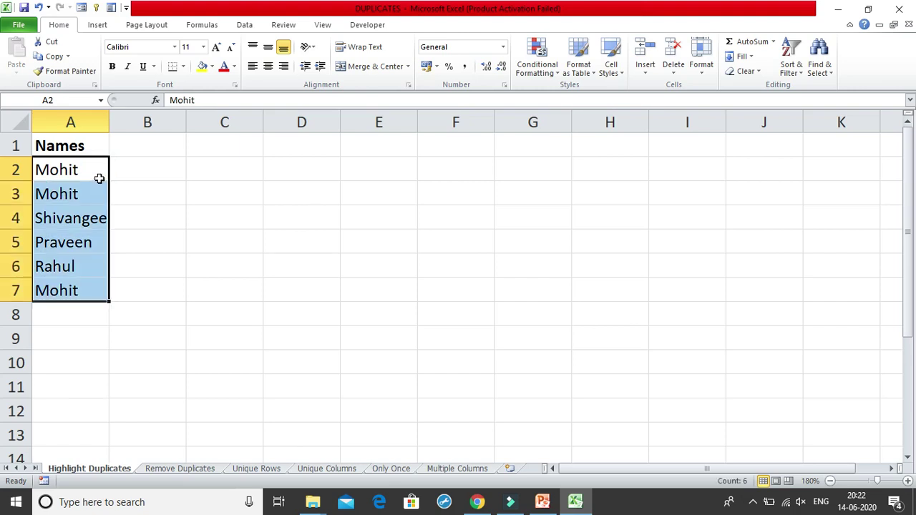
pyautogui.click(536, 68)
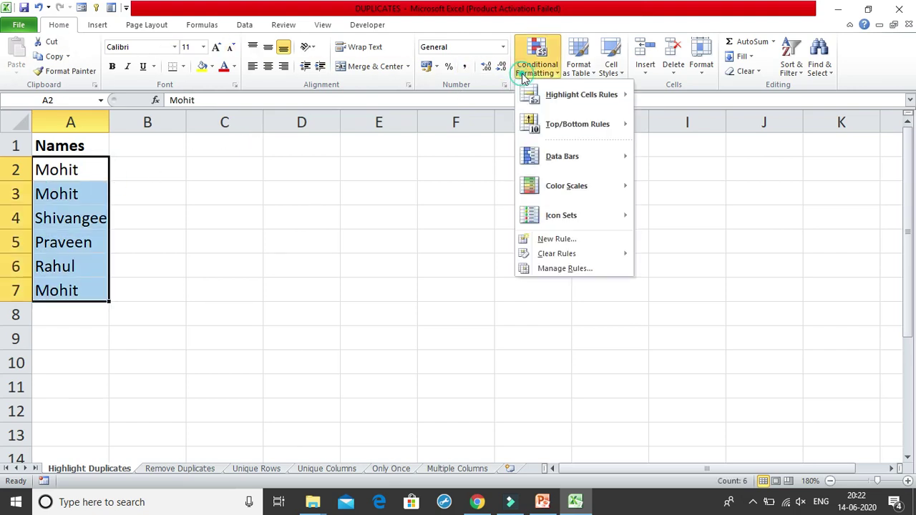
pyautogui.click(547, 241)
pyautogui.moveTo(303, 32); pyautogui.dragTo(400, 119)
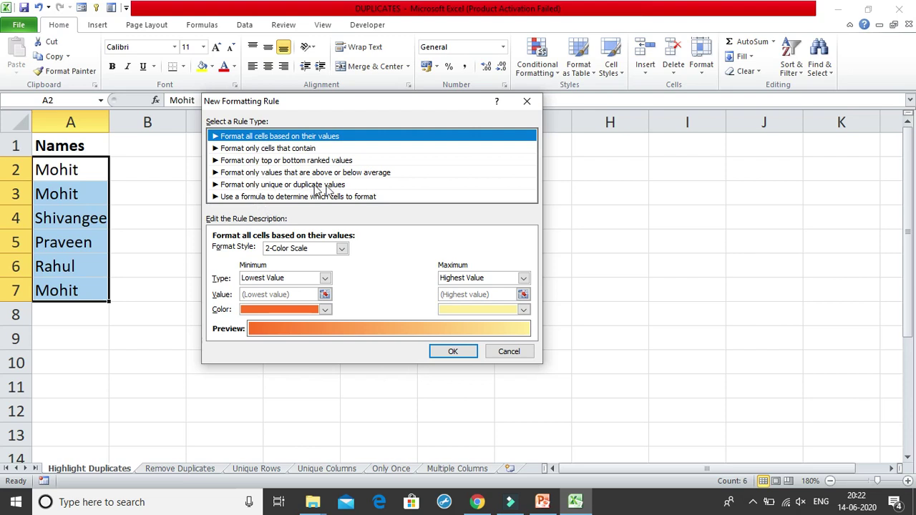
# - Choose a 'Format only unique or duplicate values' rule that flags duplicate values
pyautogui.click(356, 188)
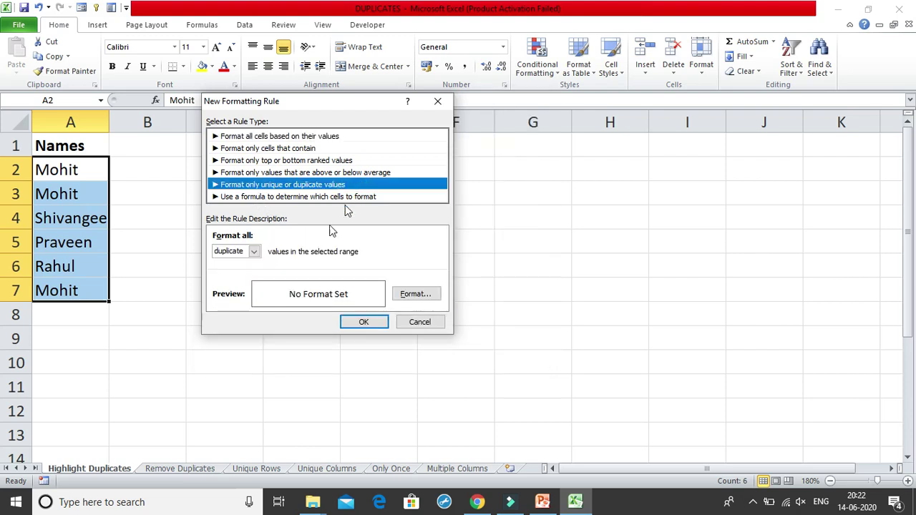
pyautogui.click(254, 254)
pyautogui.click(251, 263)
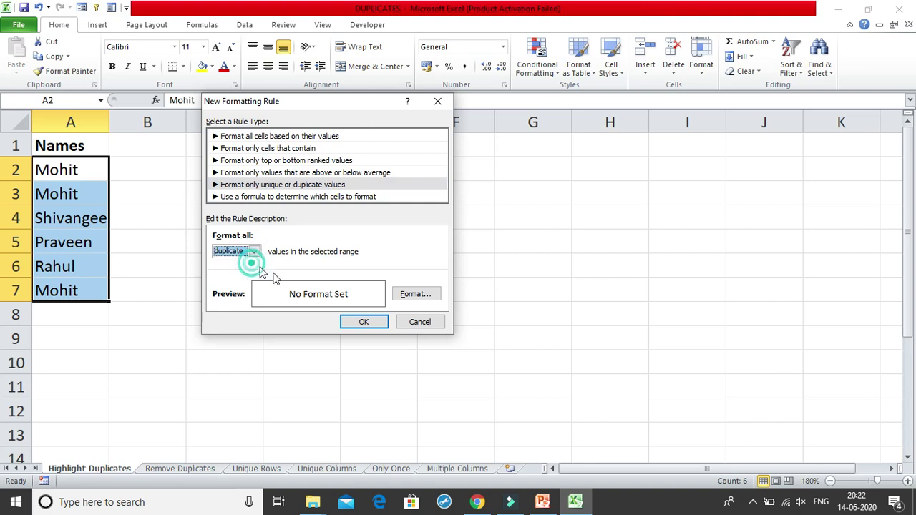
pyautogui.click(430, 296)
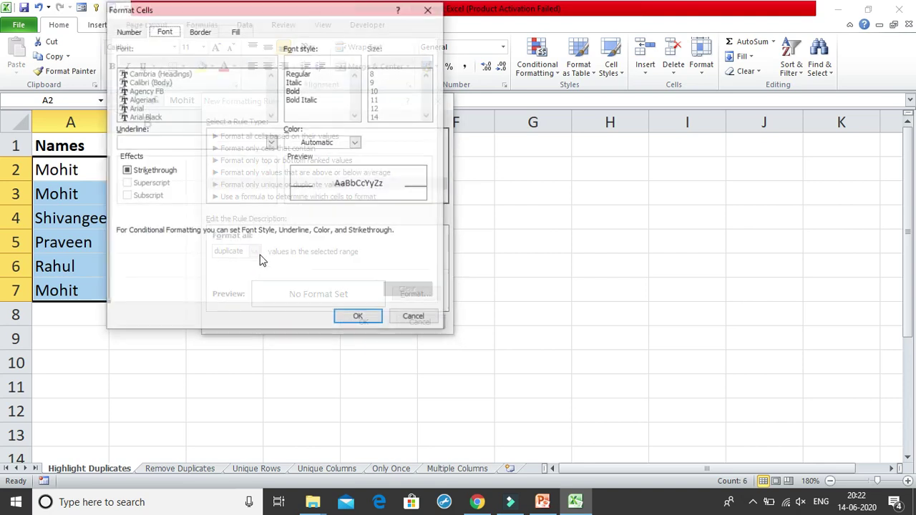
pyautogui.click(427, 11)
pyautogui.click(247, 252)
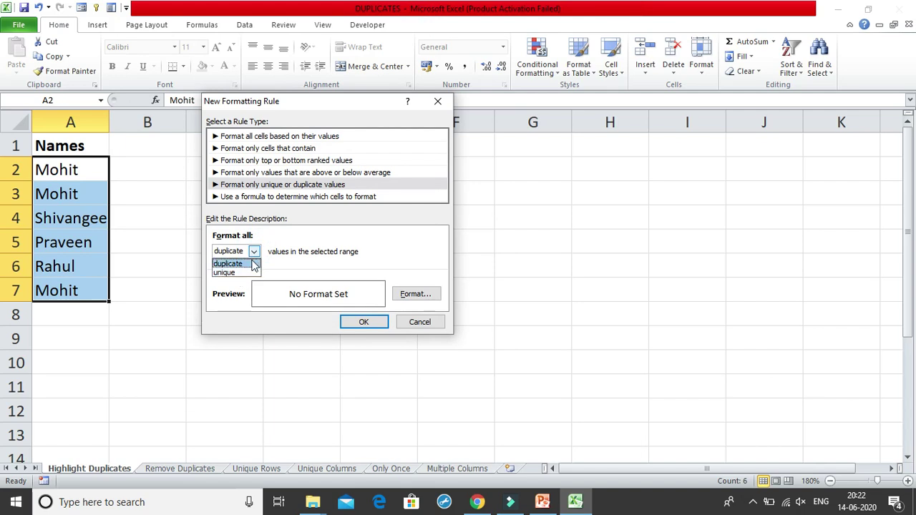
pyautogui.click(236, 263)
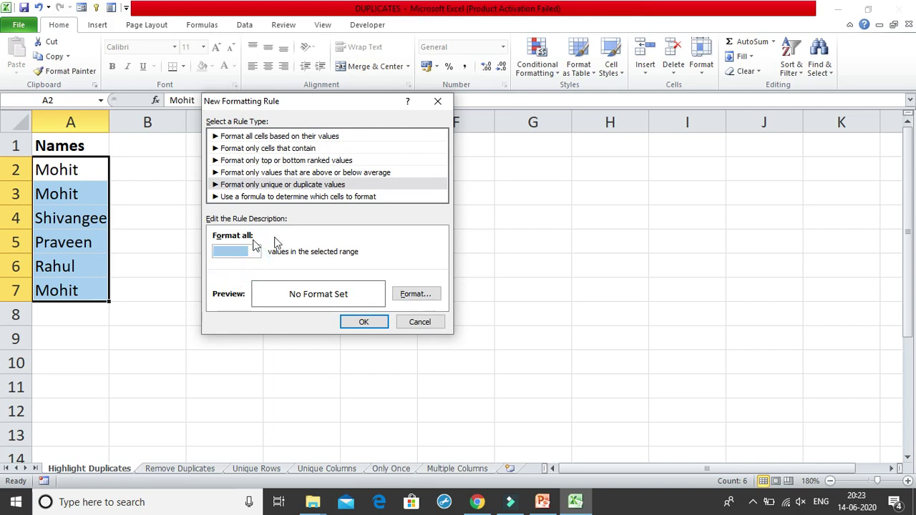
# - Give the duplicate rule a light pink fill and apply it to the names
pyautogui.click(415, 294)
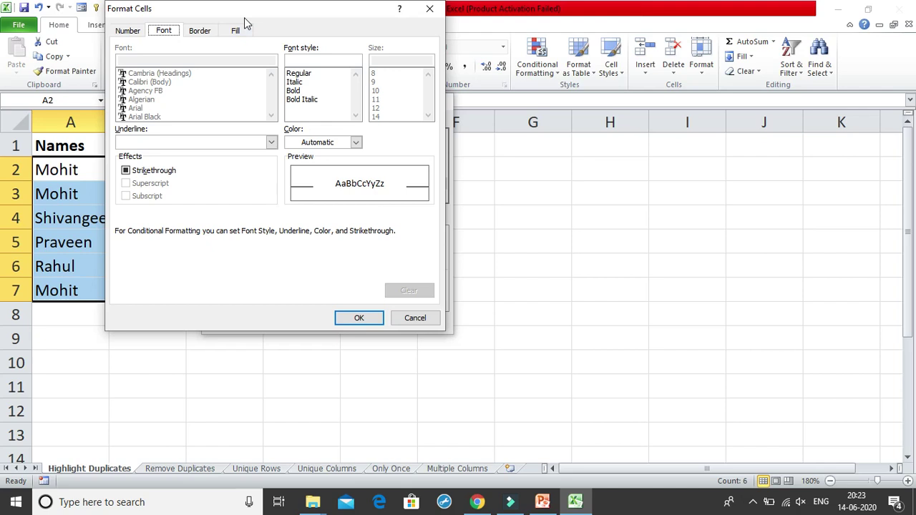
pyautogui.moveTo(245, 21); pyautogui.dragTo(425, 119)
pyautogui.click(391, 123)
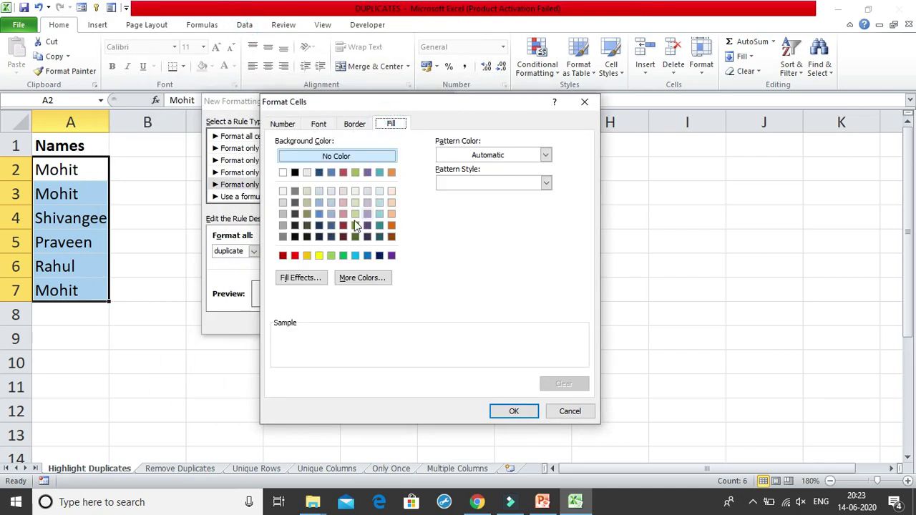
pyautogui.click(341, 192)
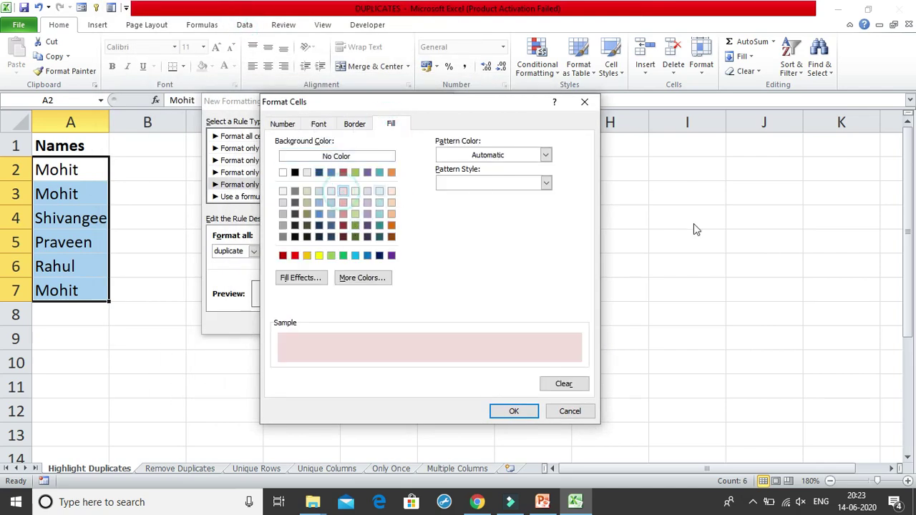
pyautogui.click(528, 416)
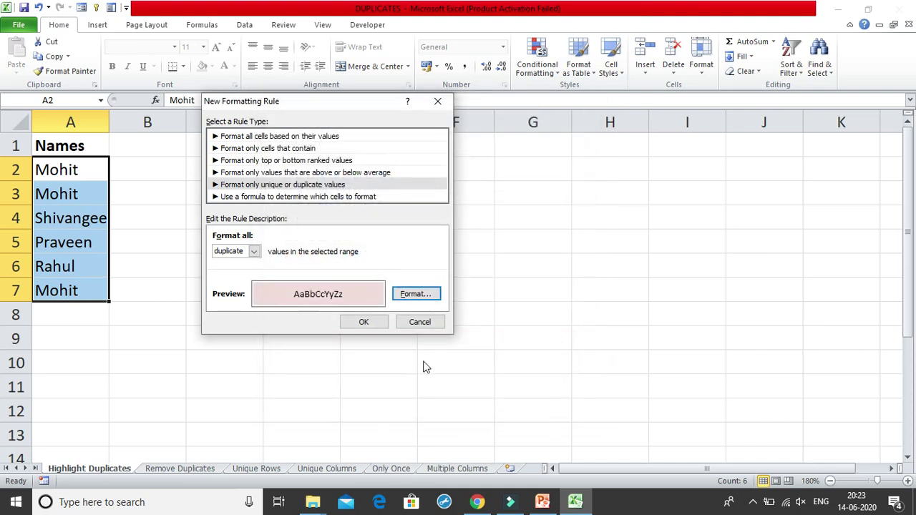
pyautogui.click(383, 322)
pyautogui.click(148, 260)
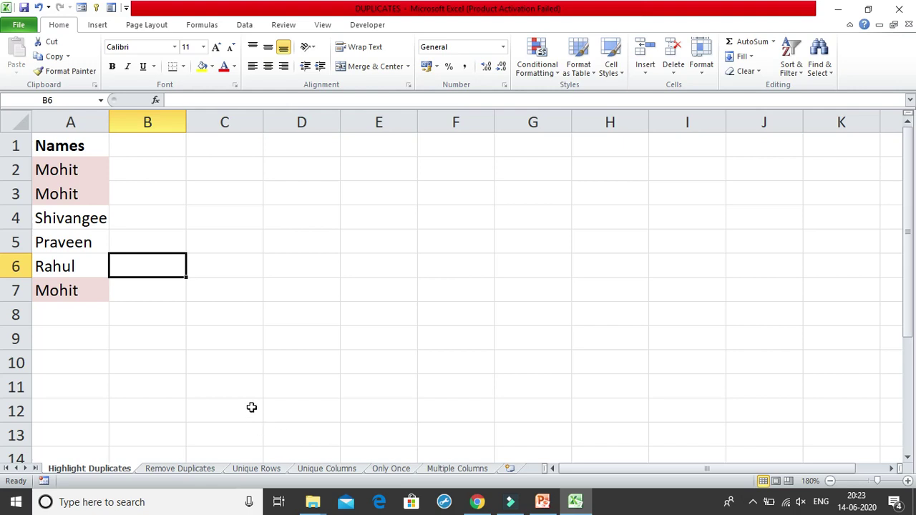
# - On the Remove Duplicates sheet, overwrite A8 and A9 with repeats of A2's name
pyautogui.click(181, 469)
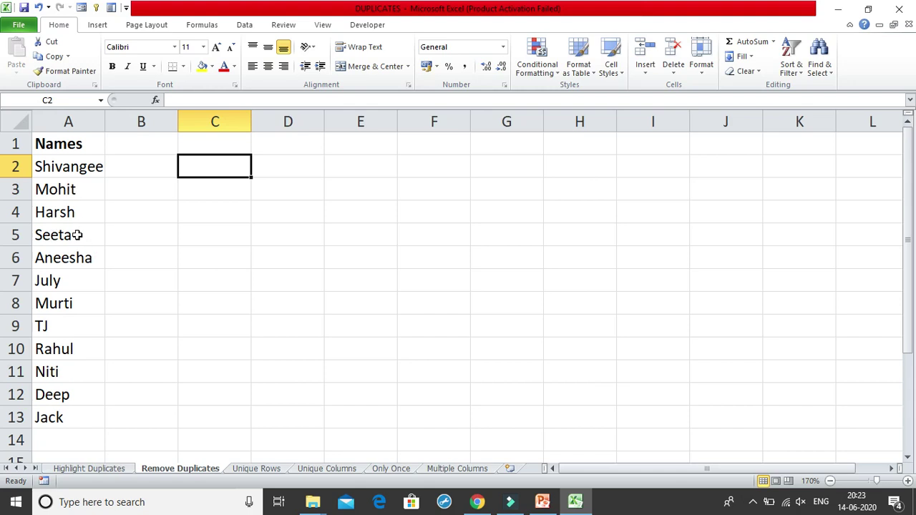
pyautogui.click(73, 187)
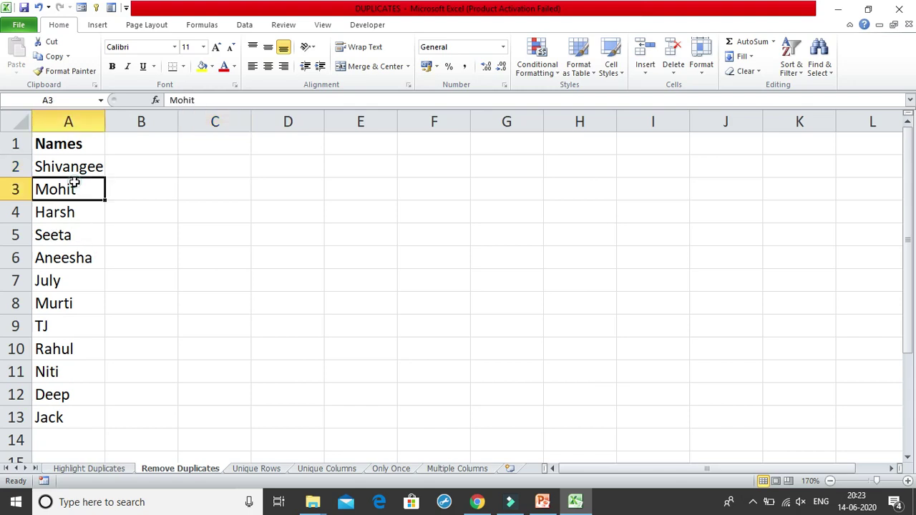
pyautogui.click(72, 305)
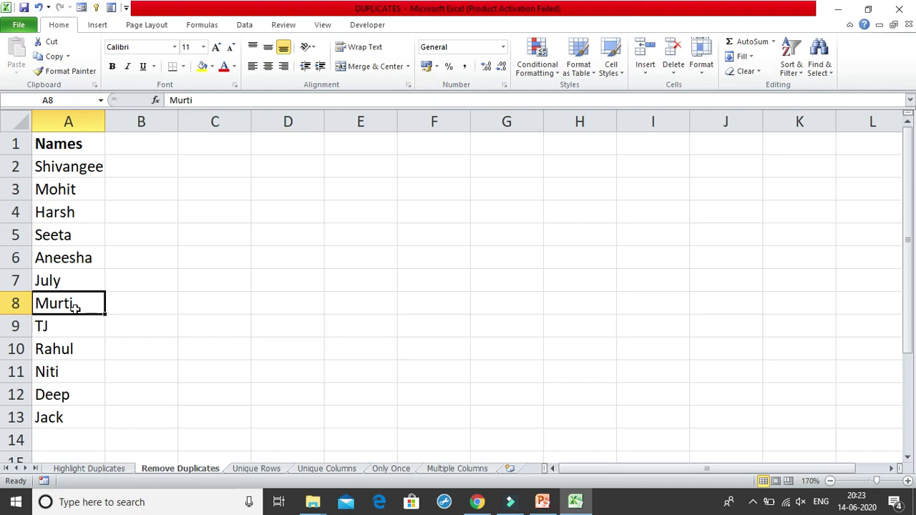
pyautogui.write('Shia')
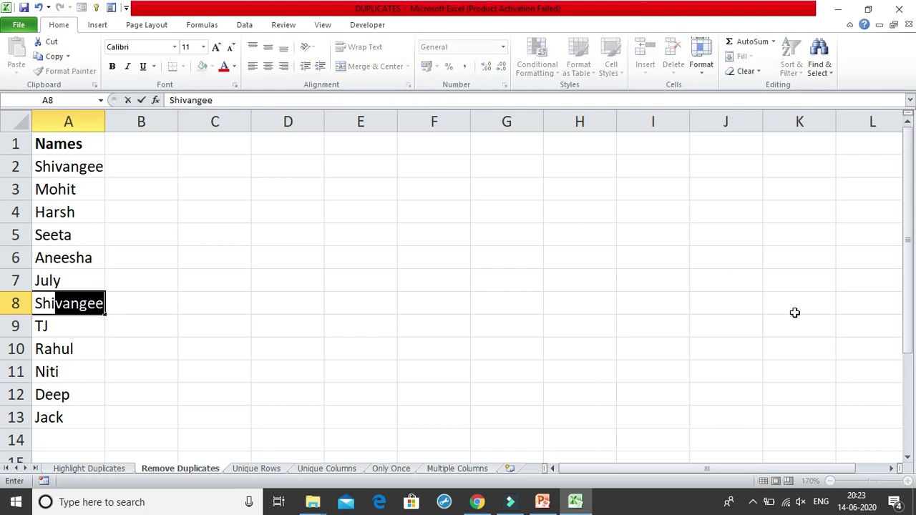
pyautogui.write('vangee')
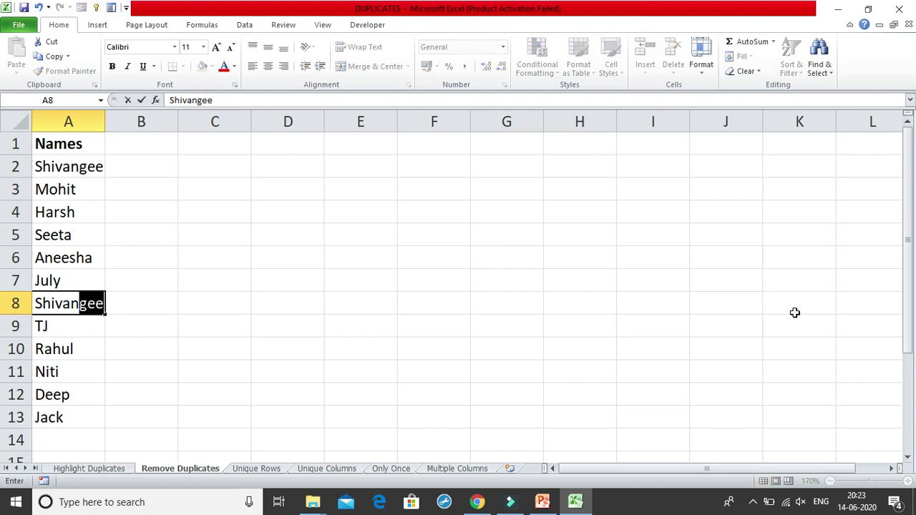
pyautogui.press('Return')
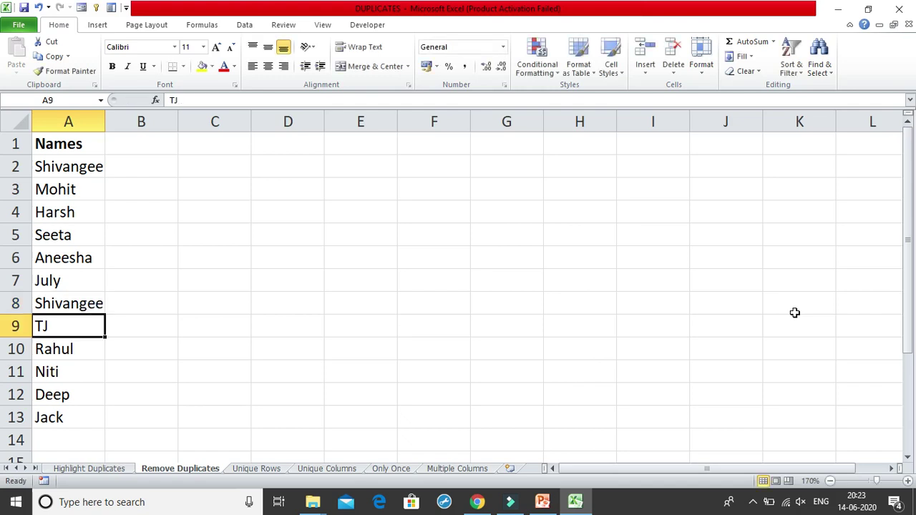
pyautogui.write('Shiv')
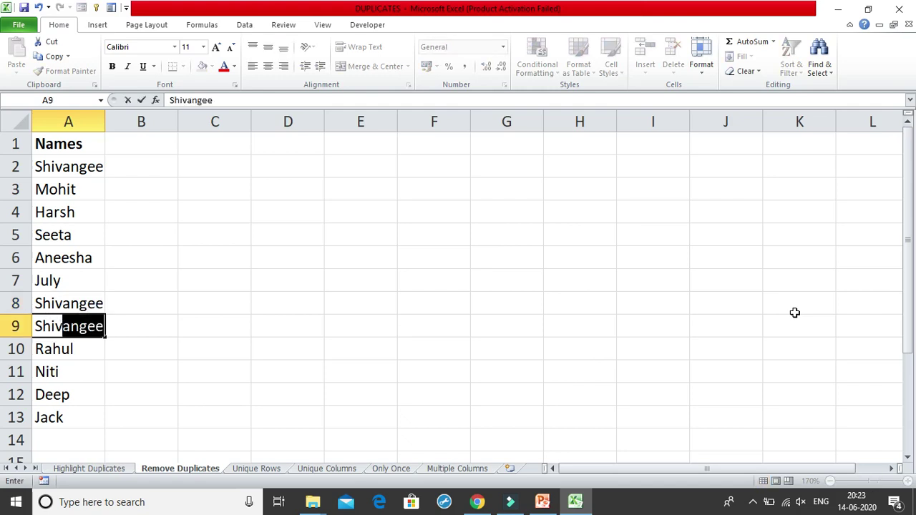
pyautogui.press('Tab')
# - Overwrite A11 and A12 with repeats of the names in A3 and A4
pyautogui.click(86, 373)
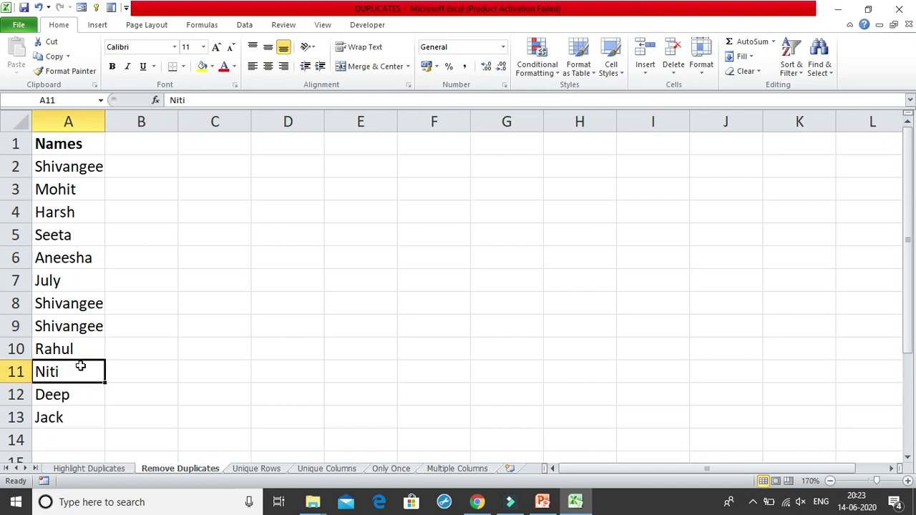
pyautogui.write('Mohit')
pyautogui.press('Return')
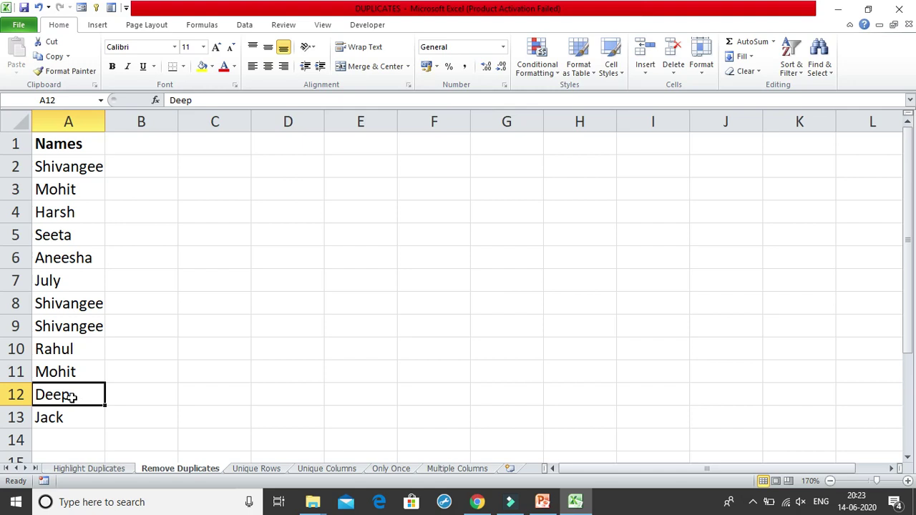
pyautogui.write('Harsh')
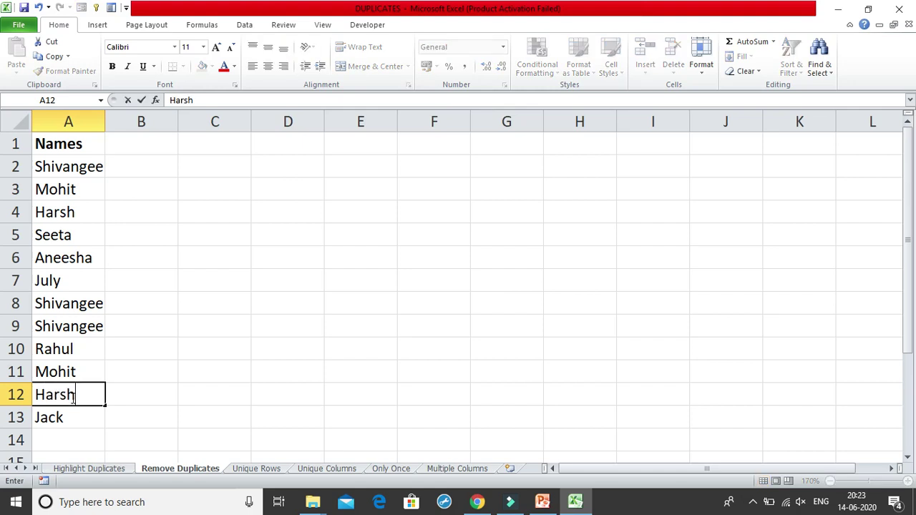
pyautogui.click(199, 327)
pyautogui.moveTo(76, 305); pyautogui.dragTo(71, 327)
pyautogui.click(71, 327)
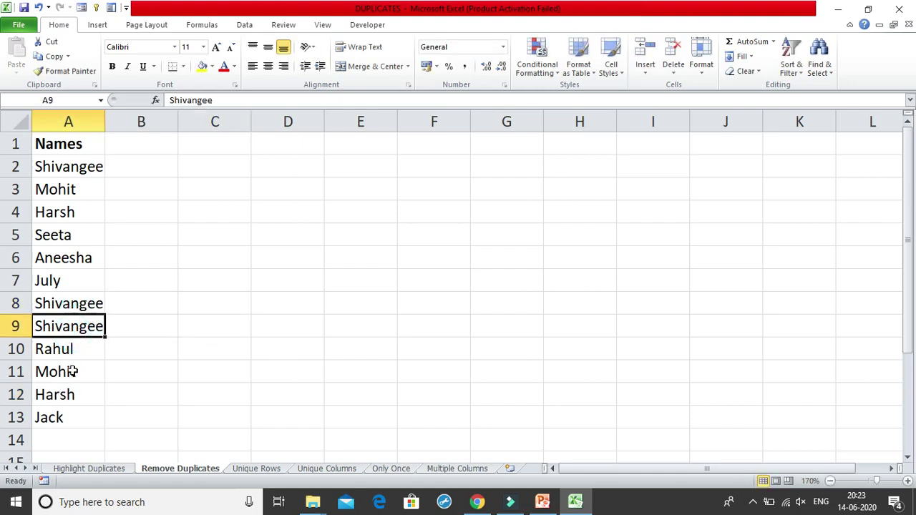
pyautogui.click(72, 370)
pyautogui.click(69, 170)
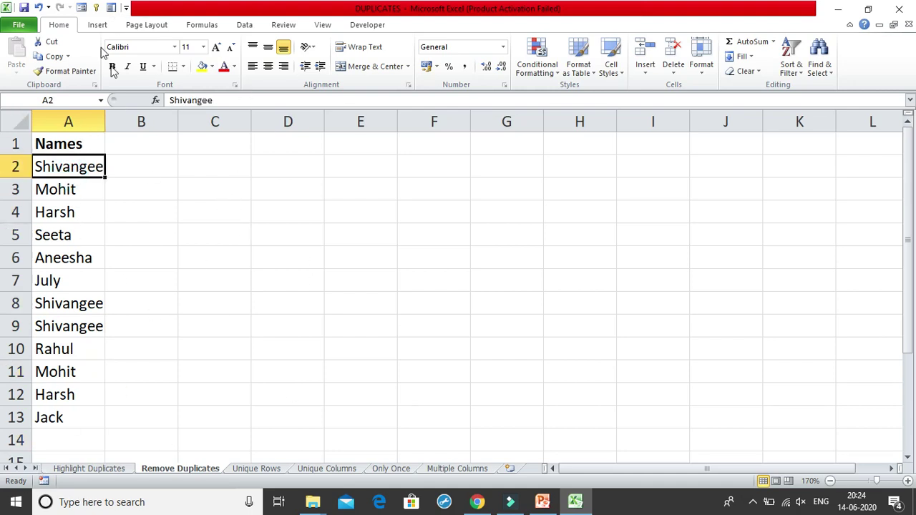
# - Select the whole Names list with its header and launch Remove Duplicates
pyautogui.click(245, 24)
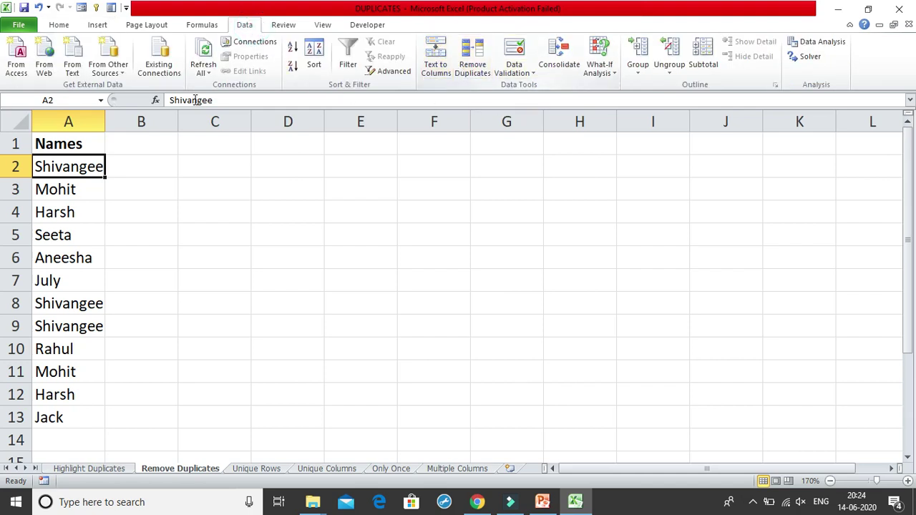
pyautogui.moveTo(84, 166); pyautogui.dragTo(67, 416)
pyautogui.moveTo(74, 146); pyautogui.dragTo(65, 414)
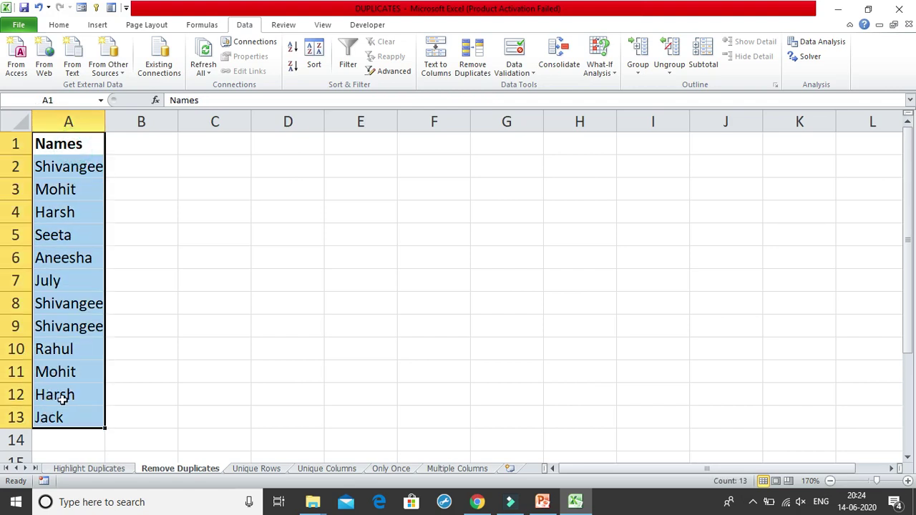
pyautogui.click(472, 66)
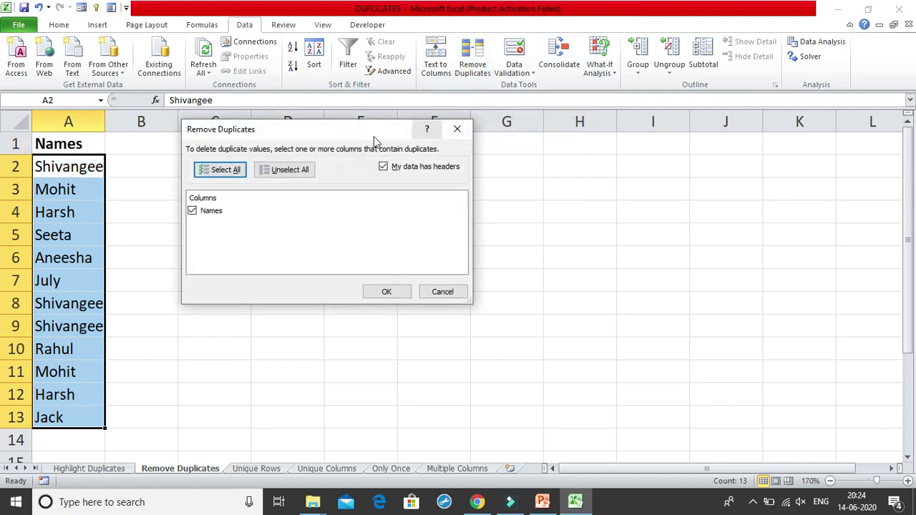
pyautogui.moveTo(297, 133); pyautogui.dragTo(369, 146)
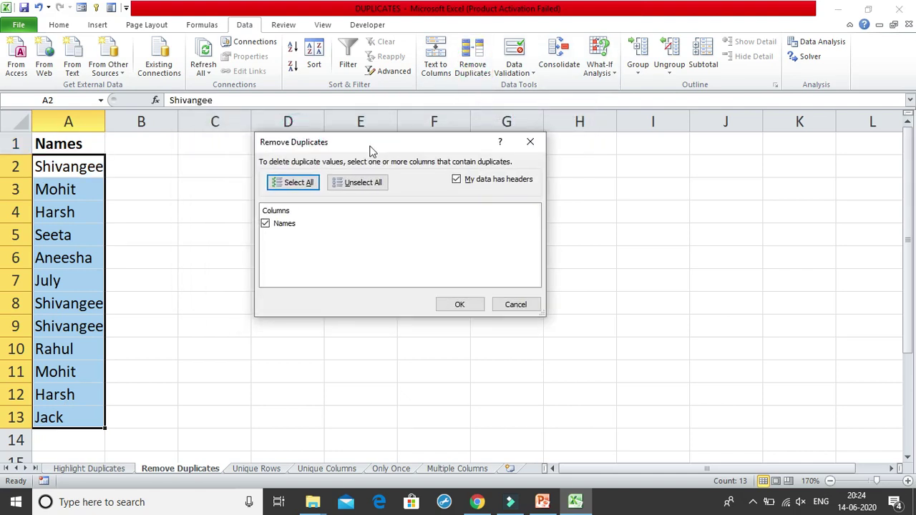
# - Remove duplicates checking only the Names column, deleting 4 repeated names
pyautogui.click(293, 190)
pyautogui.click(345, 186)
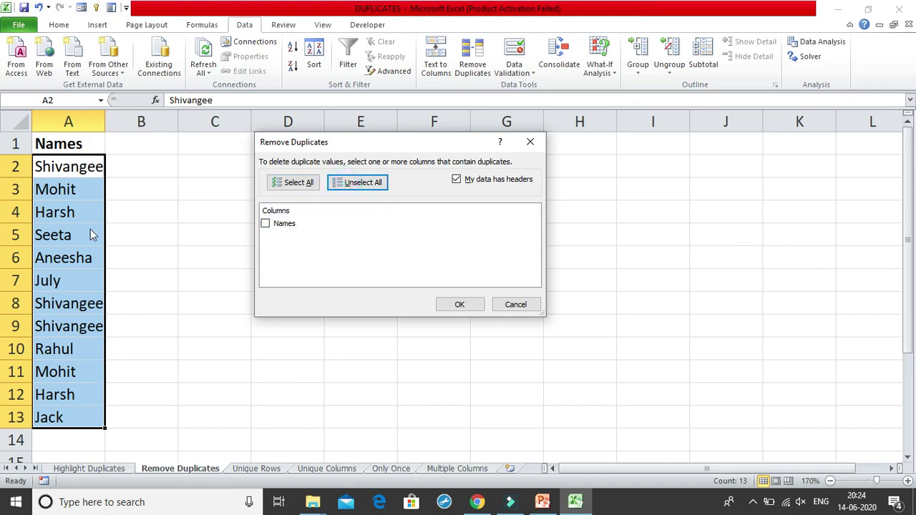
pyautogui.click(285, 224)
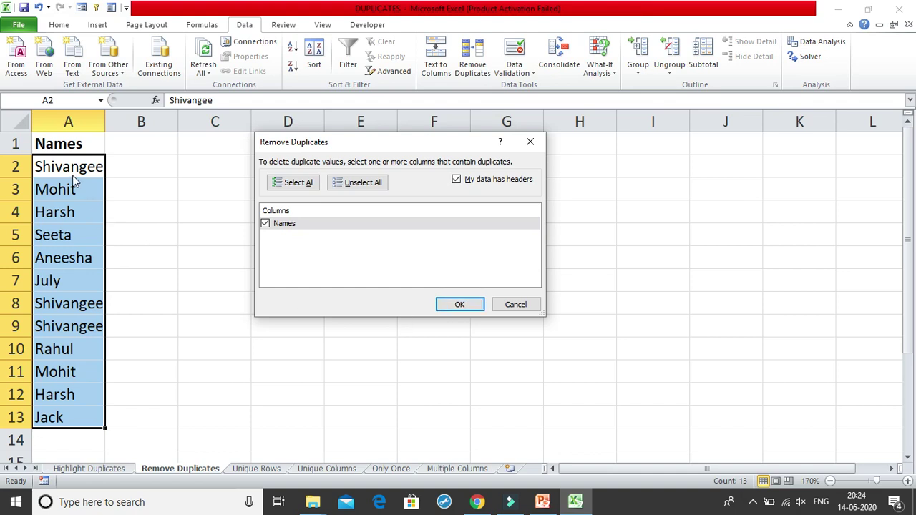
pyautogui.click(462, 305)
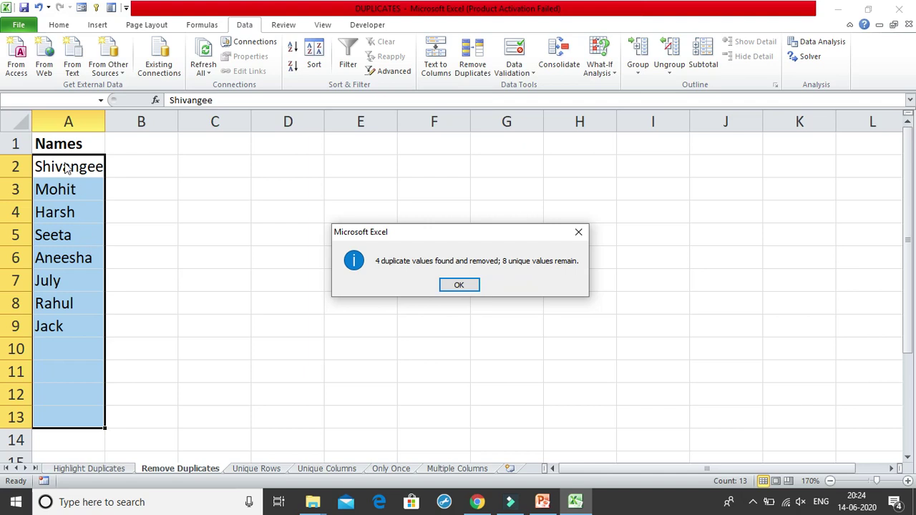
pyautogui.click(473, 288)
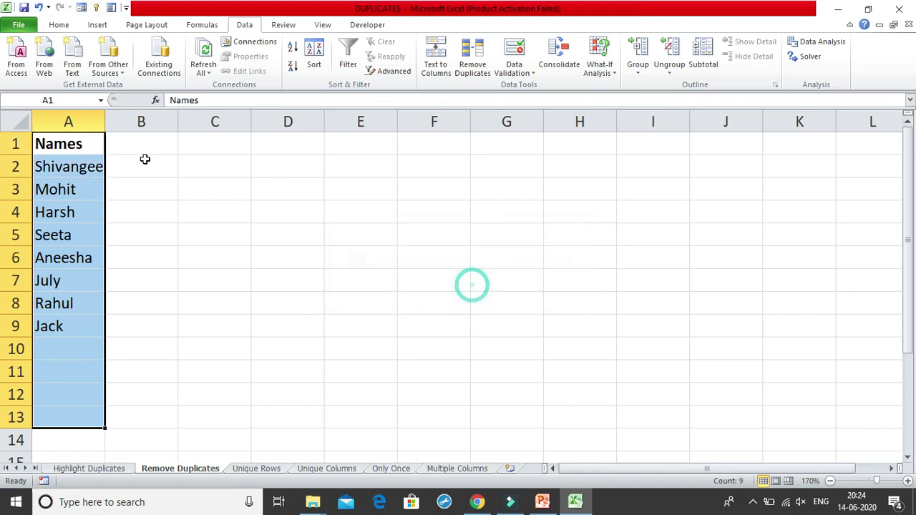
pyautogui.click(86, 164)
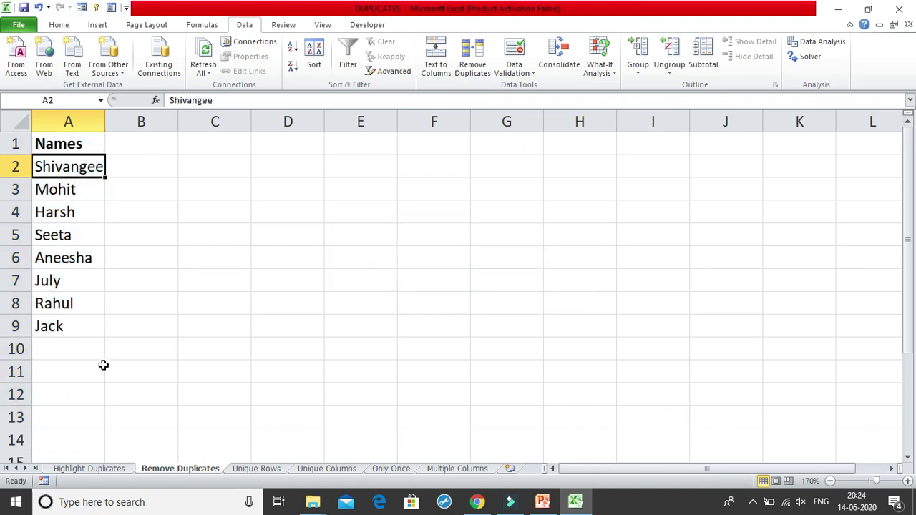
# - Move to the Unique Rows sheet, whose A2:A7 names list contains repeats
pyautogui.click(99, 191)
pyautogui.click(72, 212)
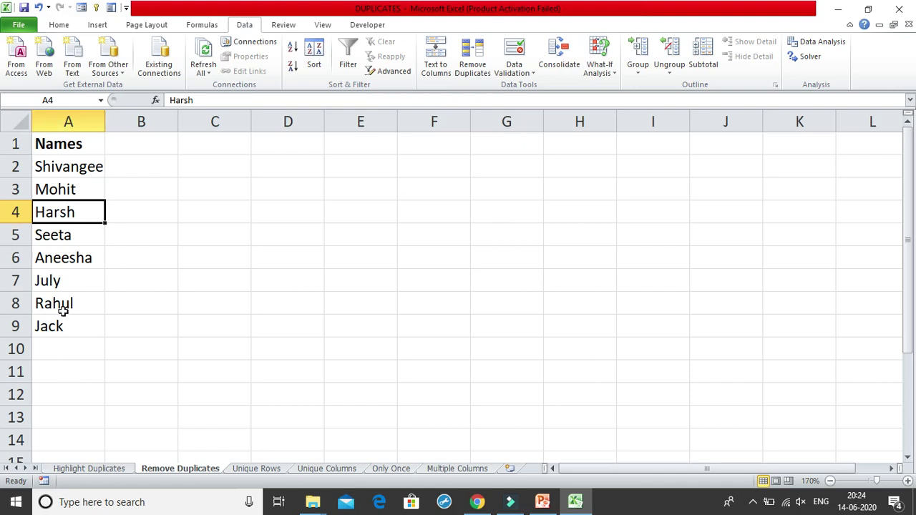
pyautogui.click(194, 215)
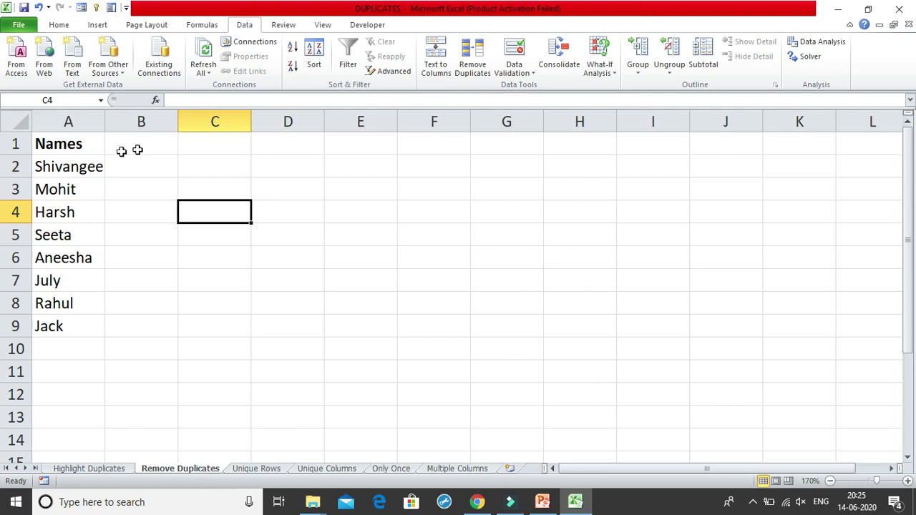
pyautogui.click(258, 469)
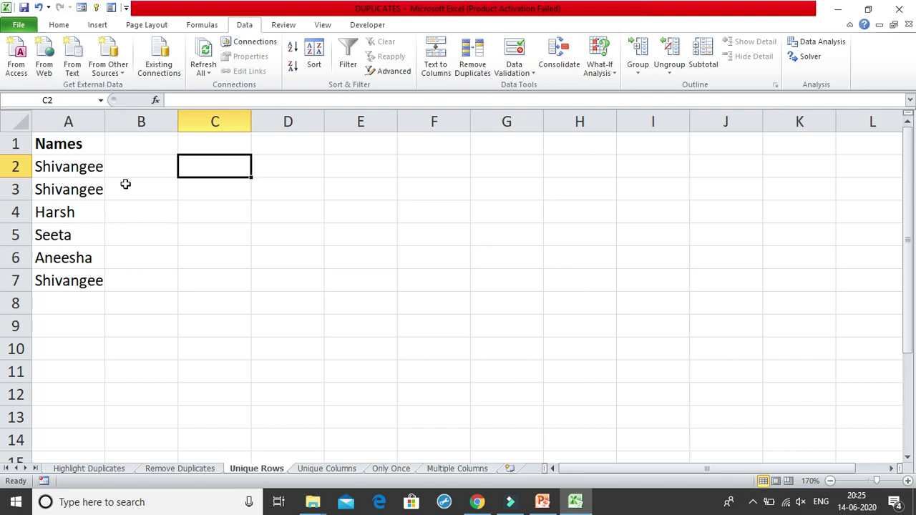
pyautogui.click(68, 170)
pyautogui.click(217, 188)
pyautogui.click(66, 215)
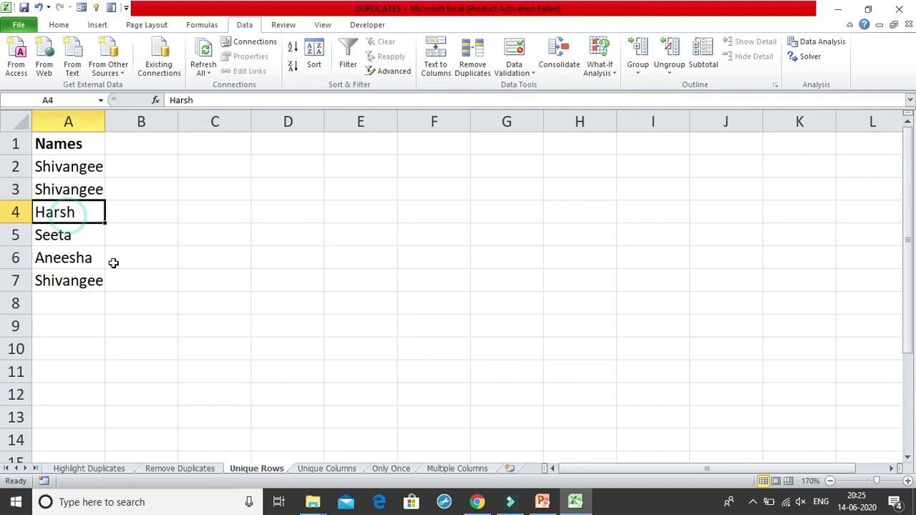
pyautogui.click(73, 257)
pyautogui.click(70, 238)
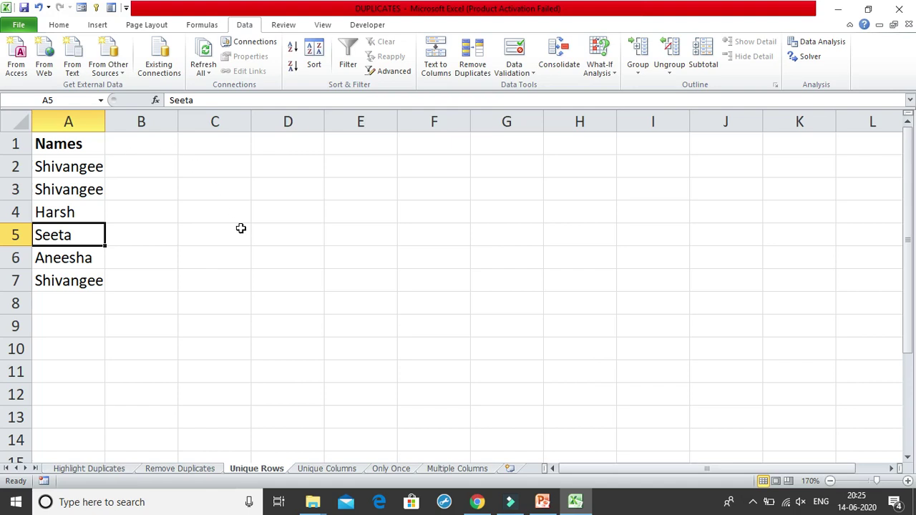
pyautogui.click(205, 156)
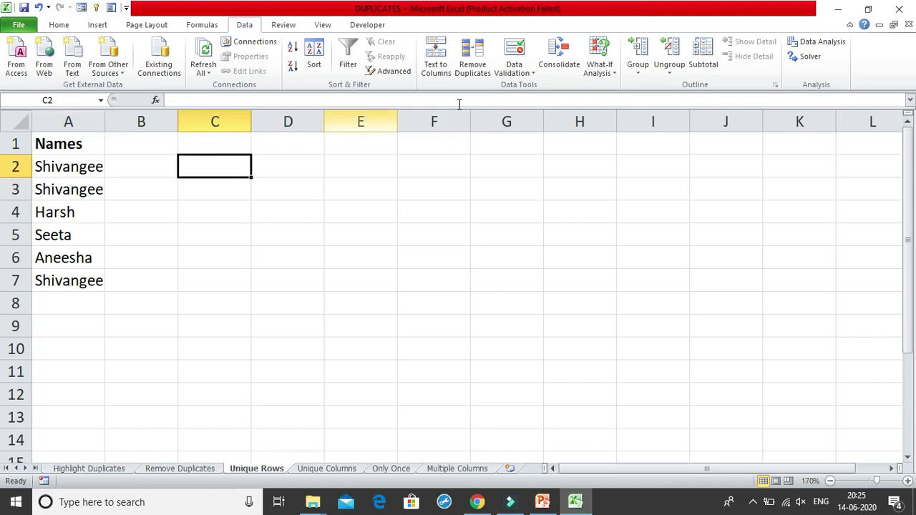
pyautogui.click(471, 74)
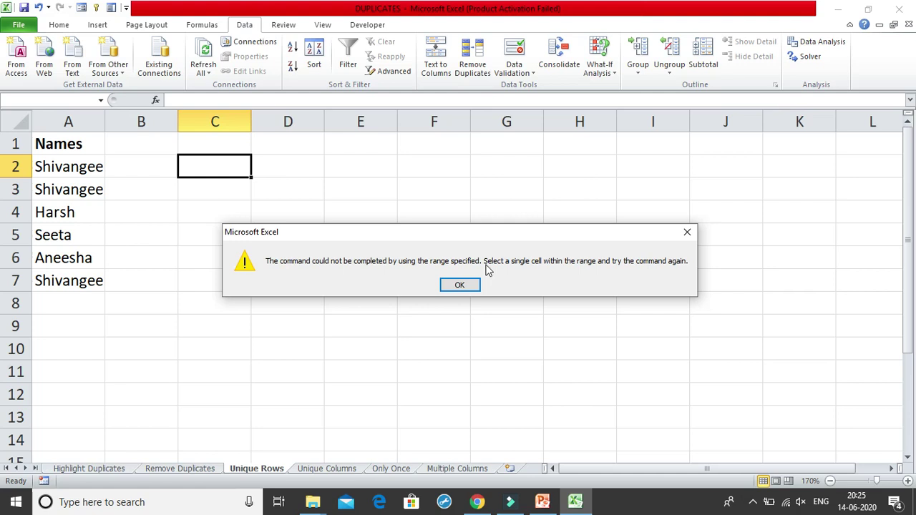
pyautogui.click(688, 232)
pyautogui.moveTo(76, 143); pyautogui.dragTo(63, 303)
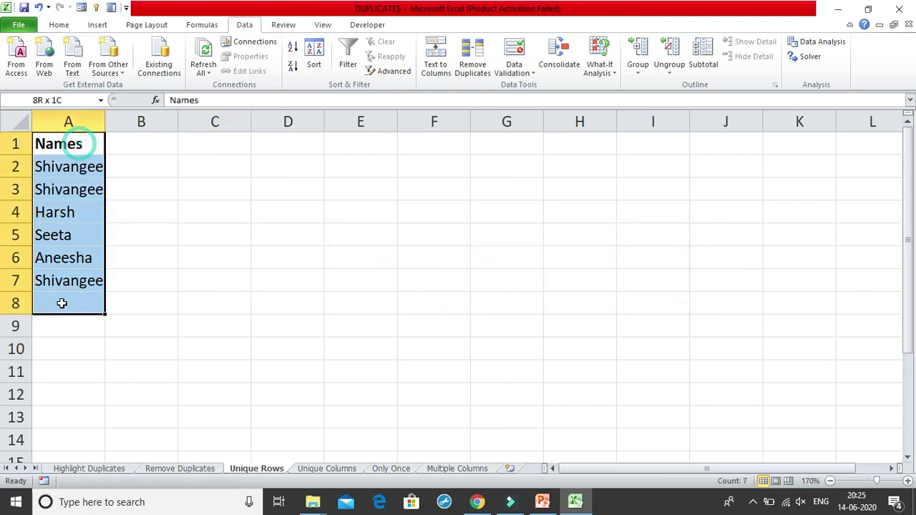
pyautogui.click(465, 64)
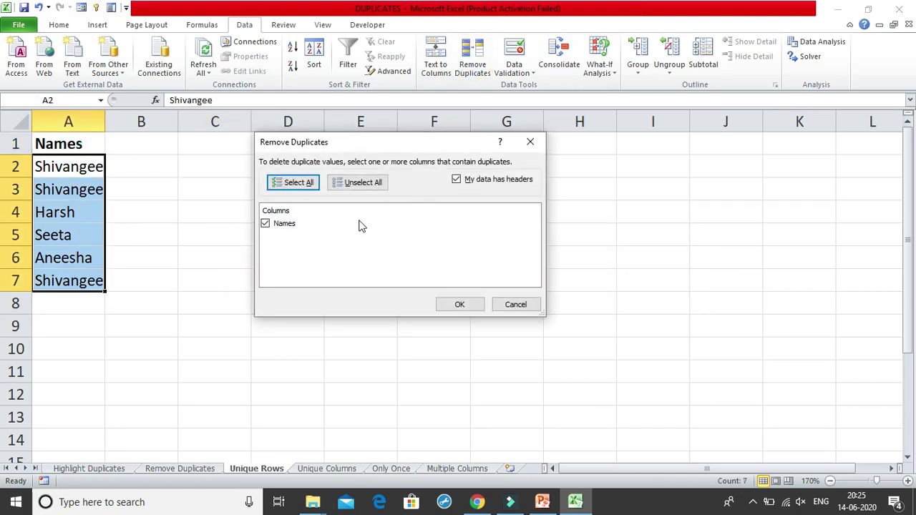
pyautogui.click(529, 152)
pyautogui.click(264, 190)
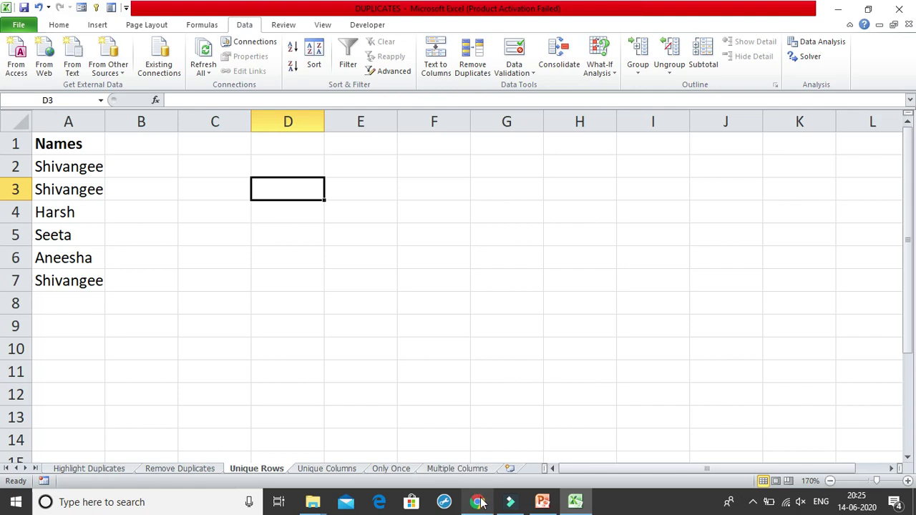
# - Bring Chrome in front of Excel and start entering office.com as the address
pyautogui.moveTo(477, 501)
pyautogui.click(478, 440)
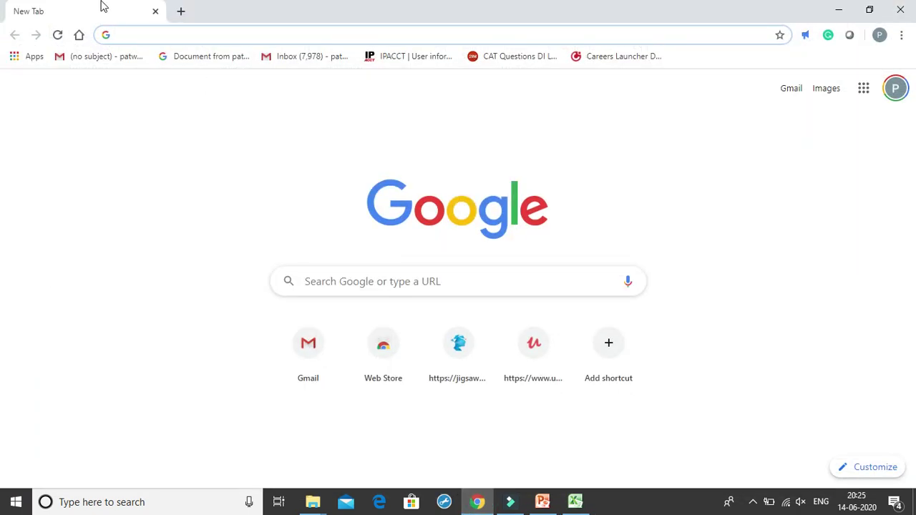
pyautogui.write('office.com/?auth=1')
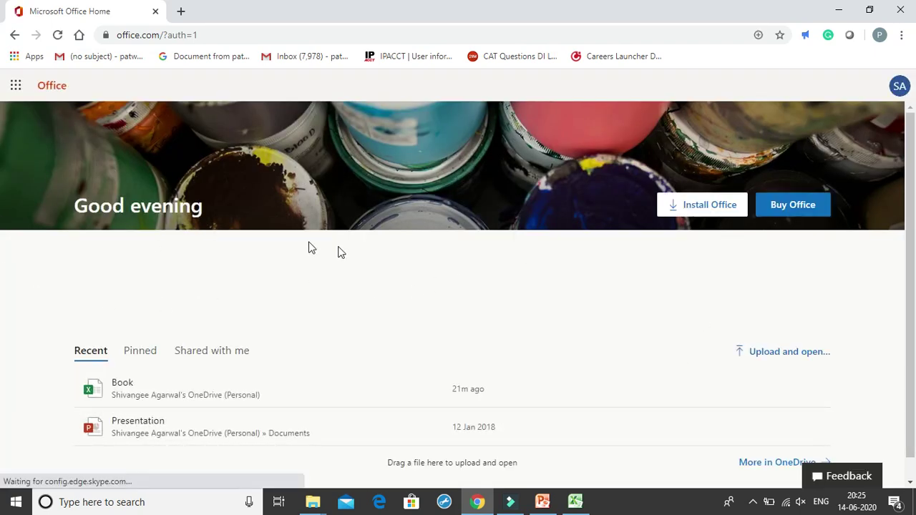
# - Open the Excel start page on Office.com, try a new blank workbook, then return
pyautogui.scroll(-1, 215, 337)
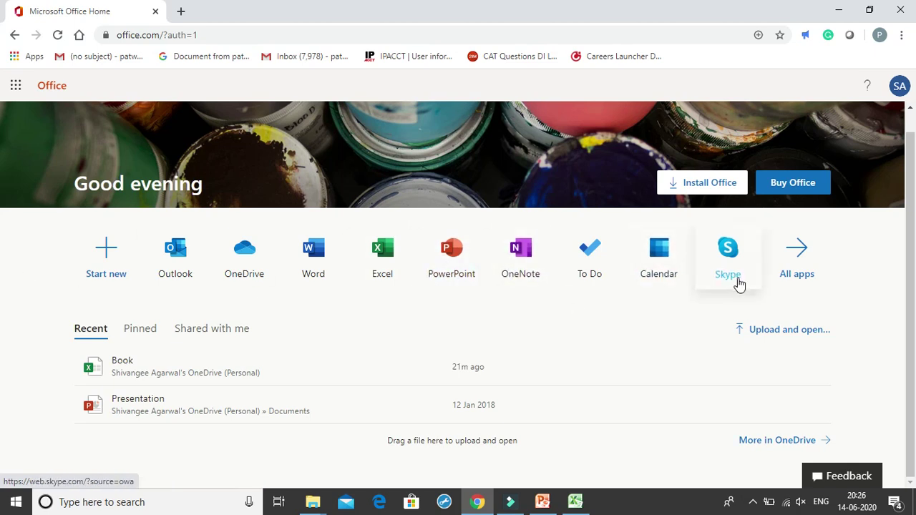
pyautogui.click(395, 275)
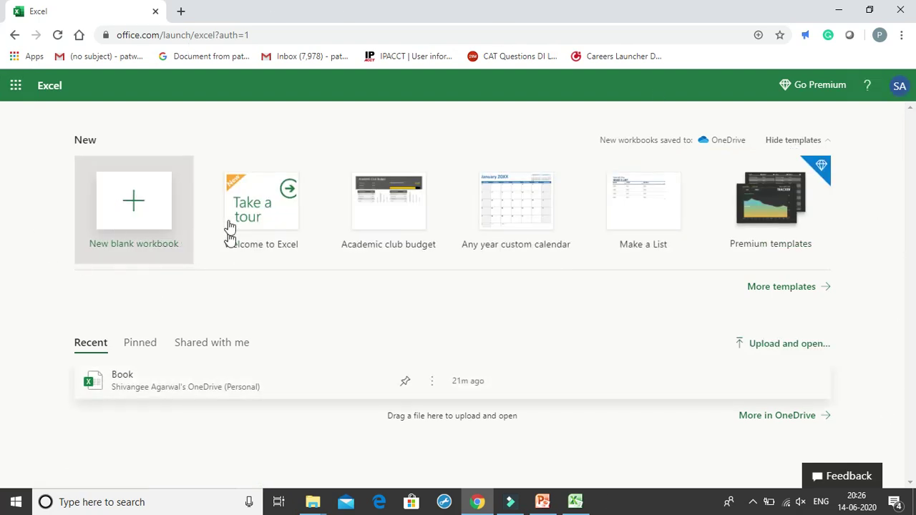
pyautogui.click(135, 182)
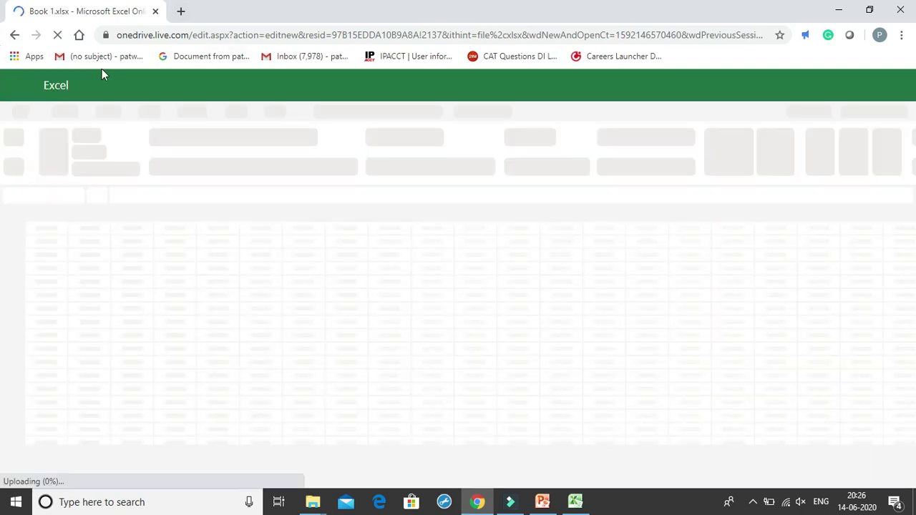
pyautogui.click(15, 37)
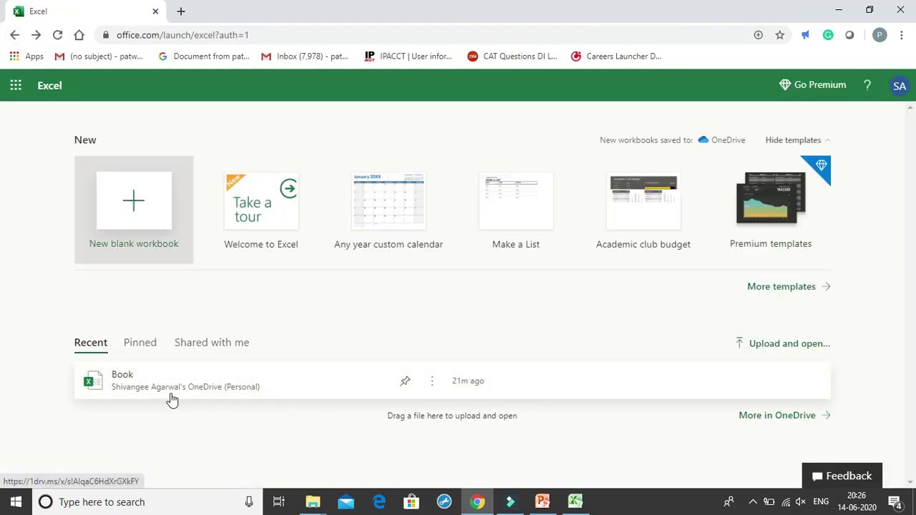
# - Open the recent Book workbook in Excel for the web and switch to its tab
pyautogui.click(151, 392)
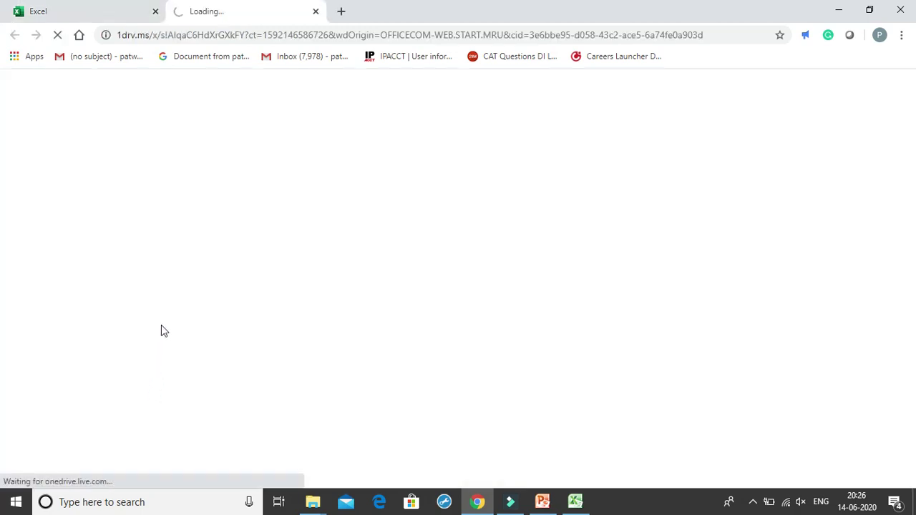
pyautogui.click(98, 9)
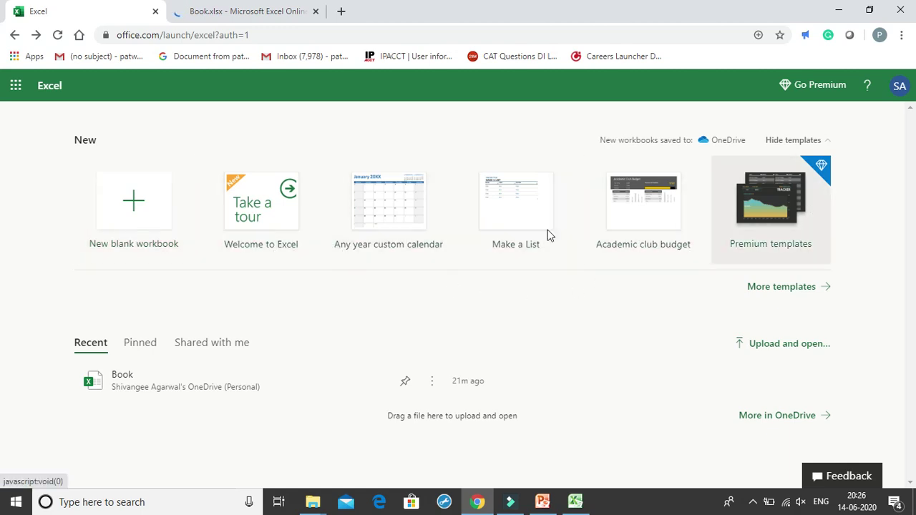
pyautogui.click(210, 16)
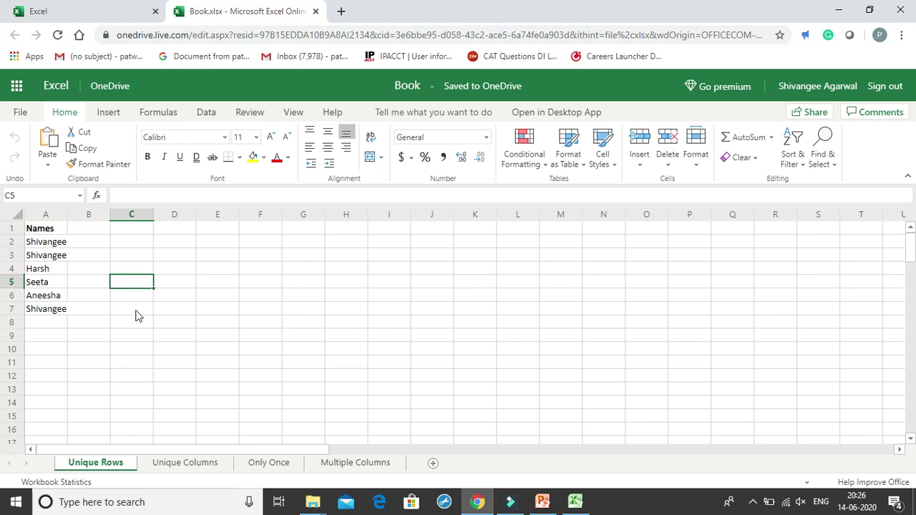
# - Enlarge the font of the Names list in A1:A7 by two steps
pyautogui.moveTo(61, 233); pyautogui.dragTo(62, 308)
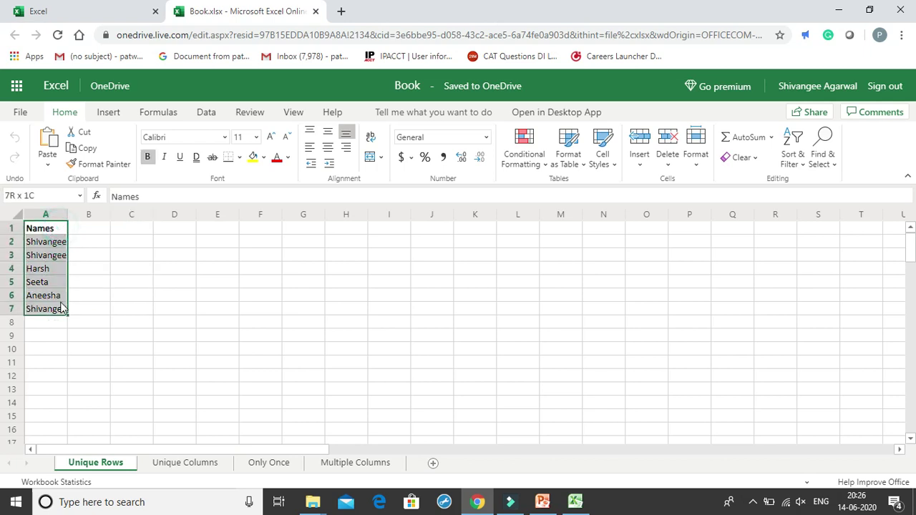
pyautogui.click(272, 138)
pyautogui.click(273, 138)
pyautogui.click(260, 246)
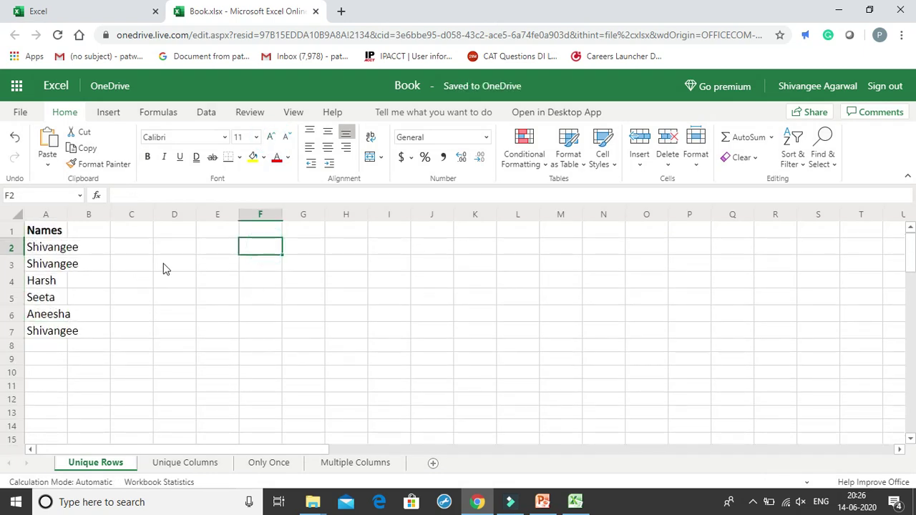
# - Enter a UNIQUE formula in E3 over the column A names to list distinct names
pyautogui.click(219, 262)
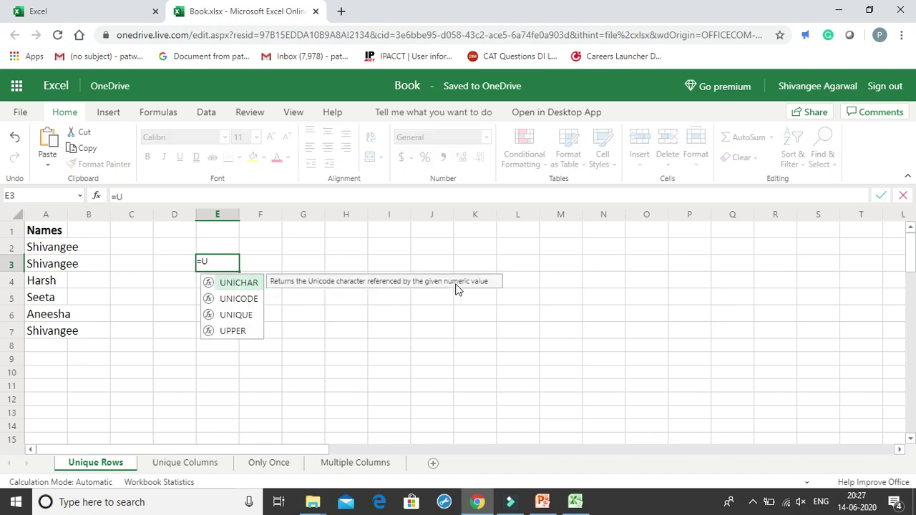
pyautogui.press('Down')
pyautogui.press('Down')
pyautogui.press('Down')
pyautogui.press('Up')
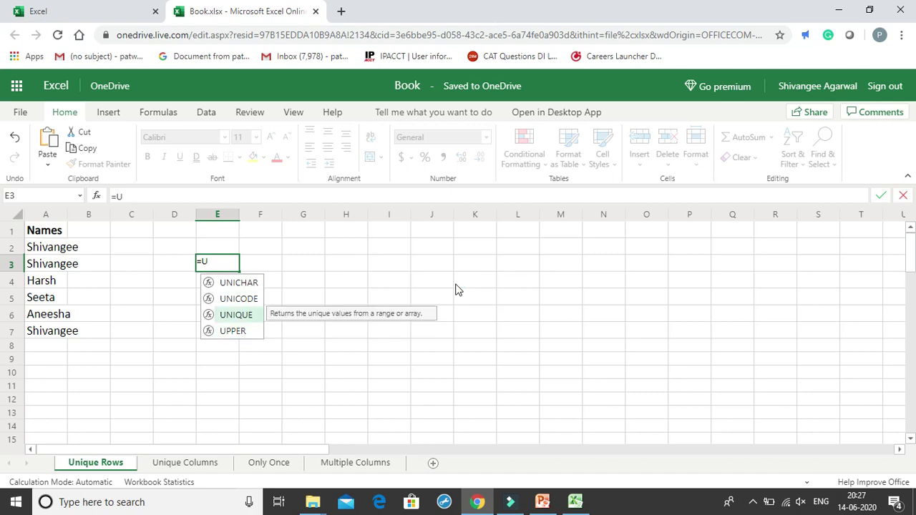
pyautogui.press('Tab')
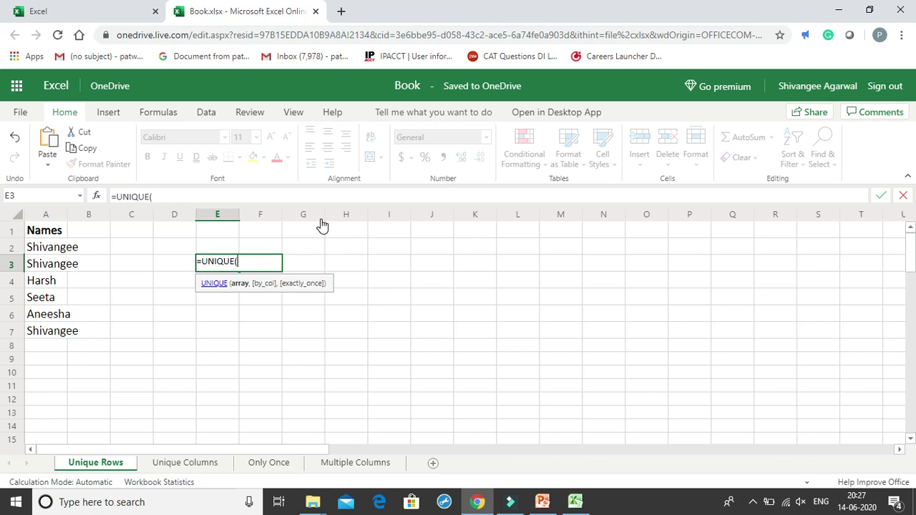
pyautogui.moveTo(49, 246); pyautogui.dragTo(51, 337)
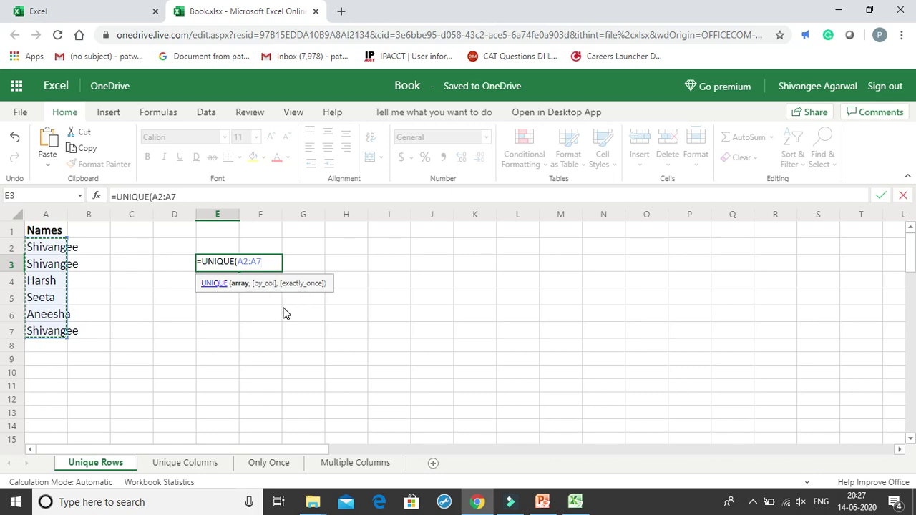
pyautogui.write(')')
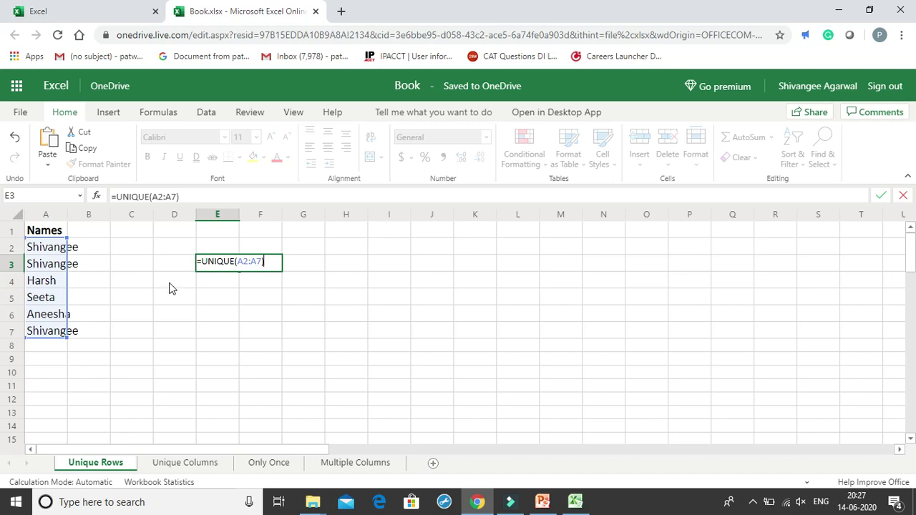
pyautogui.press('Return')
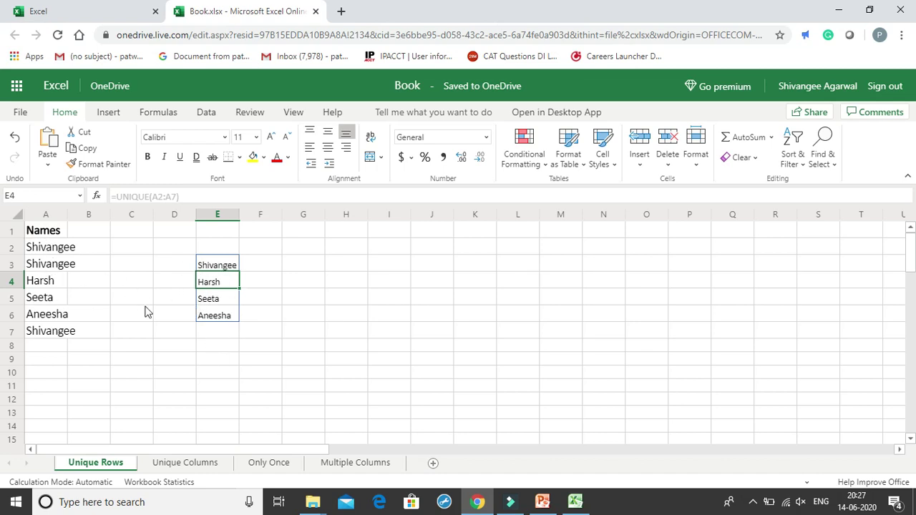
# - Enlarge the font of the spilled unique names in E3:E7 by two steps
pyautogui.click(231, 350)
pyautogui.moveTo(229, 266); pyautogui.dragTo(222, 330)
pyautogui.click(272, 137)
pyautogui.click(272, 138)
pyautogui.click(286, 304)
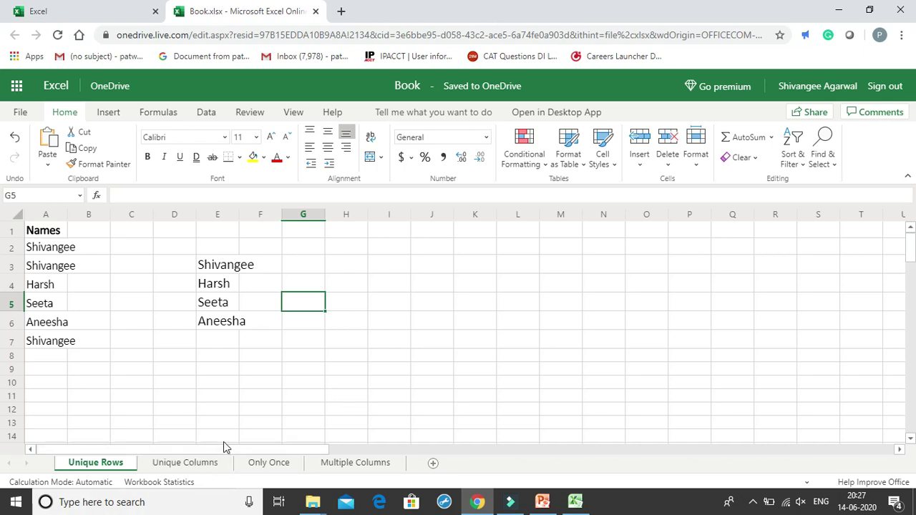
pyautogui.click(209, 465)
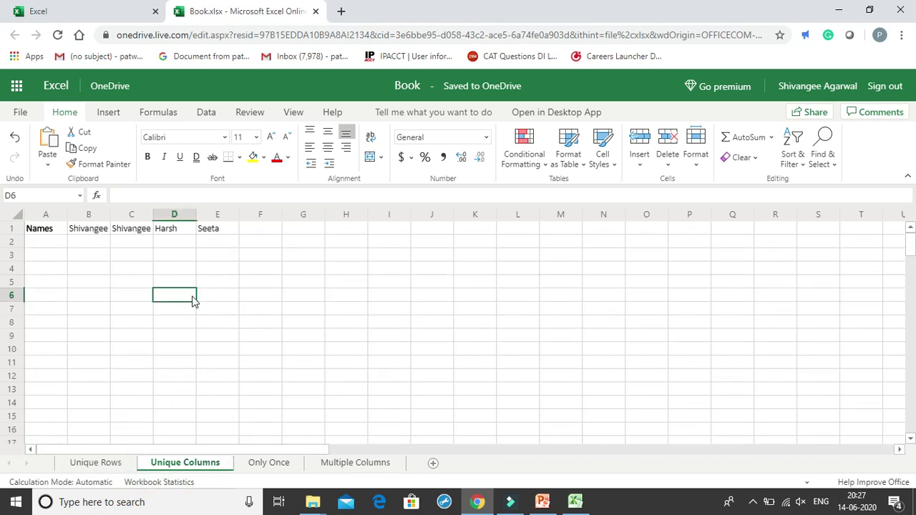
# - Enlarge the Unique Columns sheet's row 1 names in A1:E1 to 20 pt
pyautogui.click(94, 463)
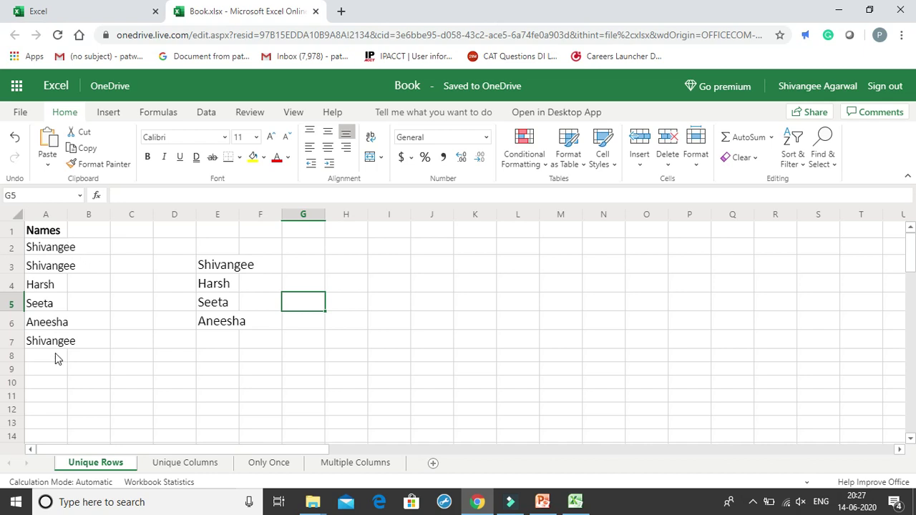
pyautogui.click(206, 462)
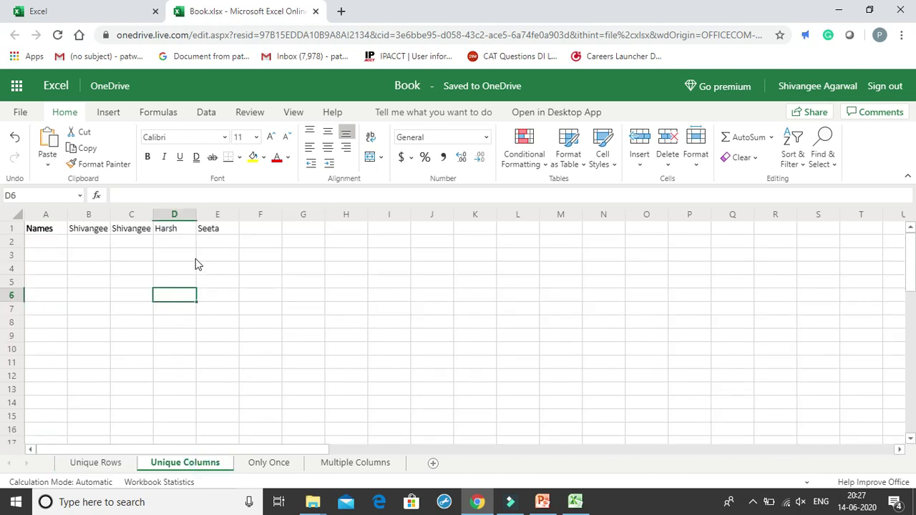
pyautogui.moveTo(48, 229); pyautogui.dragTo(218, 228)
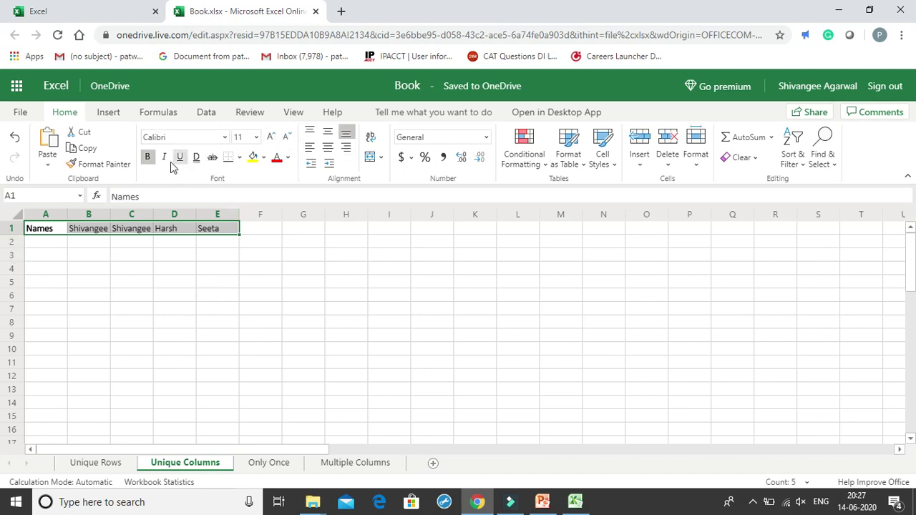
pyautogui.click(271, 137)
pyautogui.click(272, 136)
pyautogui.click(271, 137)
pyautogui.click(272, 137)
pyautogui.click(271, 137)
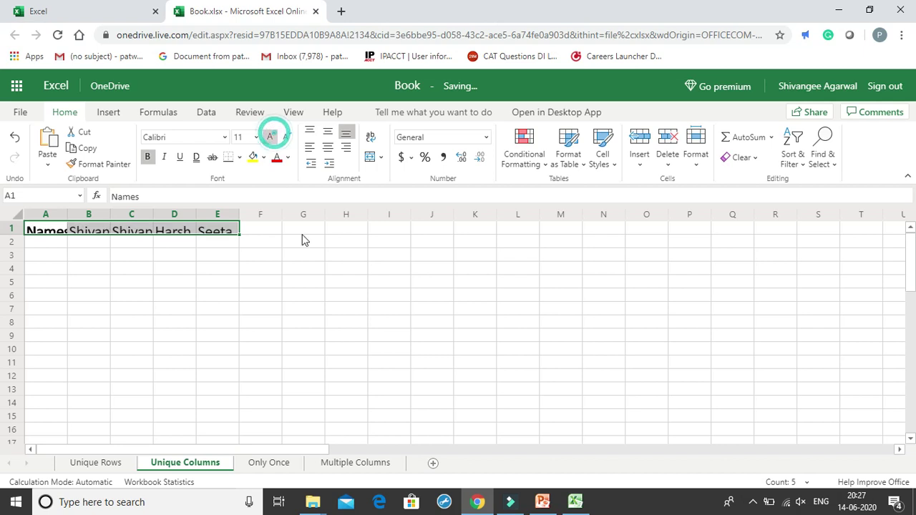
pyautogui.click(315, 296)
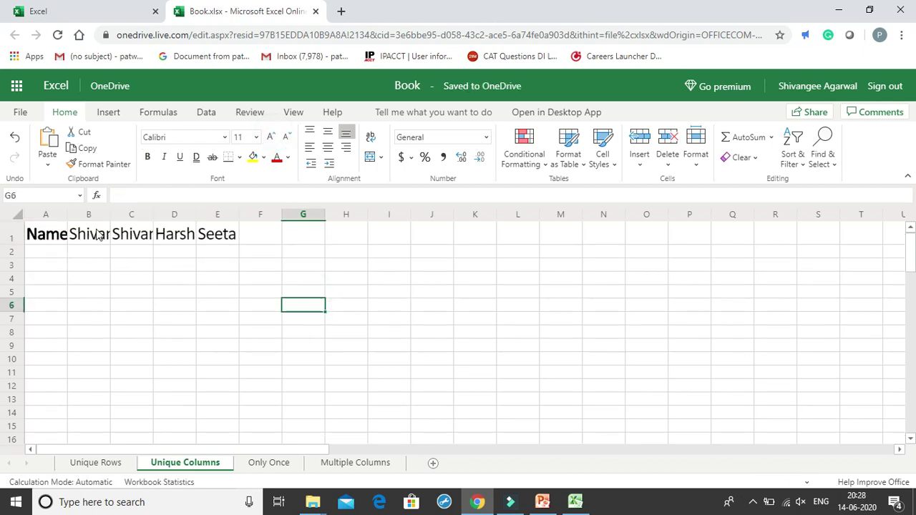
# - Widen columns A and B so the Names header and all names fit
pyautogui.moveTo(110, 212); pyautogui.dragTo(238, 227)
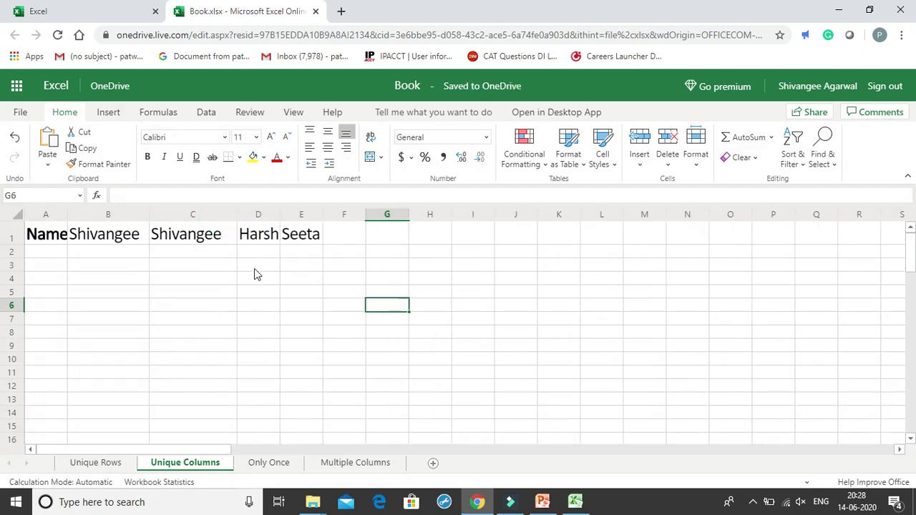
pyautogui.moveTo(66, 215); pyautogui.dragTo(73, 215)
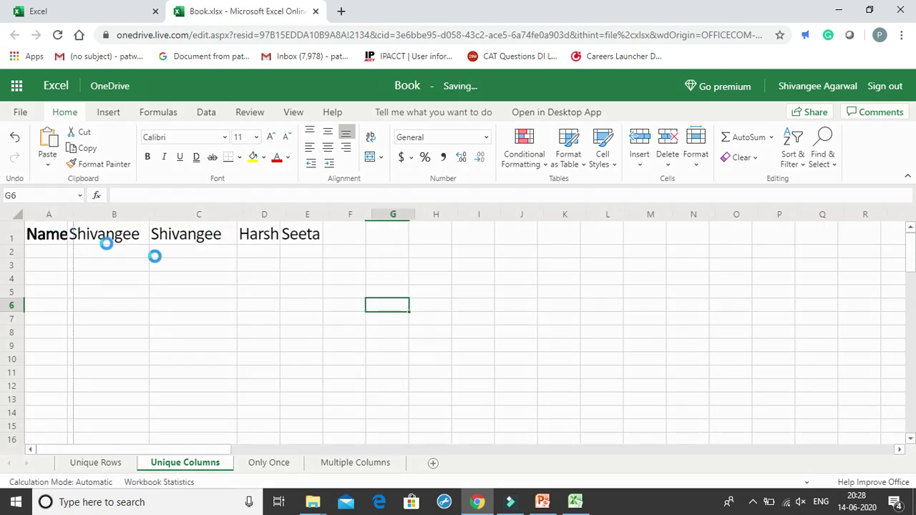
pyautogui.moveTo(74, 215); pyautogui.dragTo(91, 214)
pyautogui.click(325, 266)
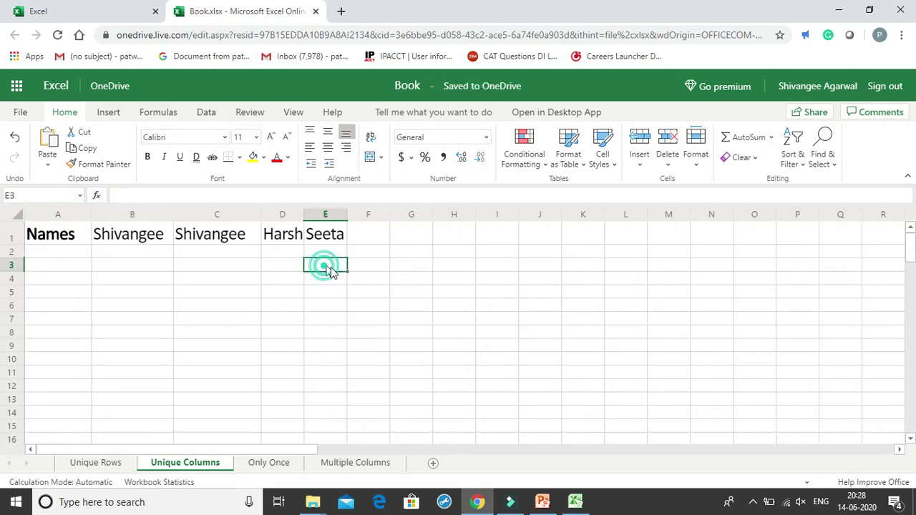
# - Enter =UNIQUE(B1:E1,TRUE) in cell B4
pyautogui.click(135, 279)
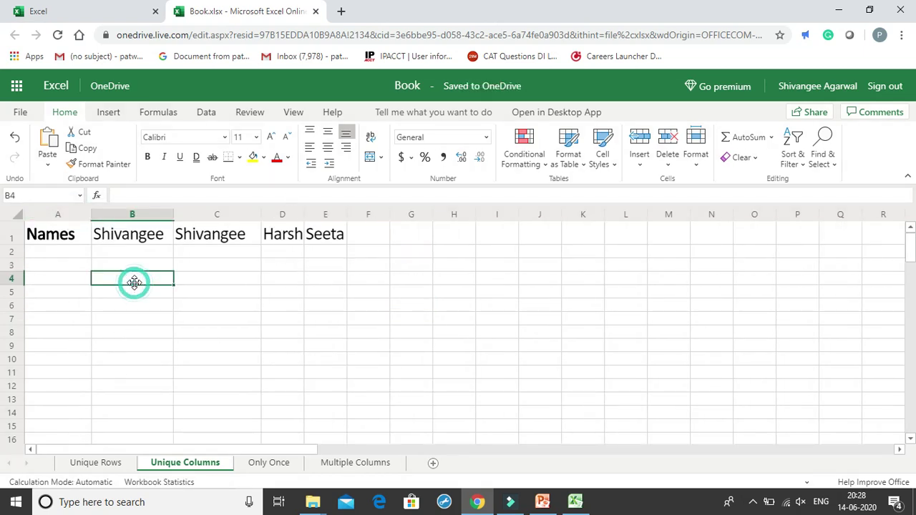
pyautogui.write('=uni')
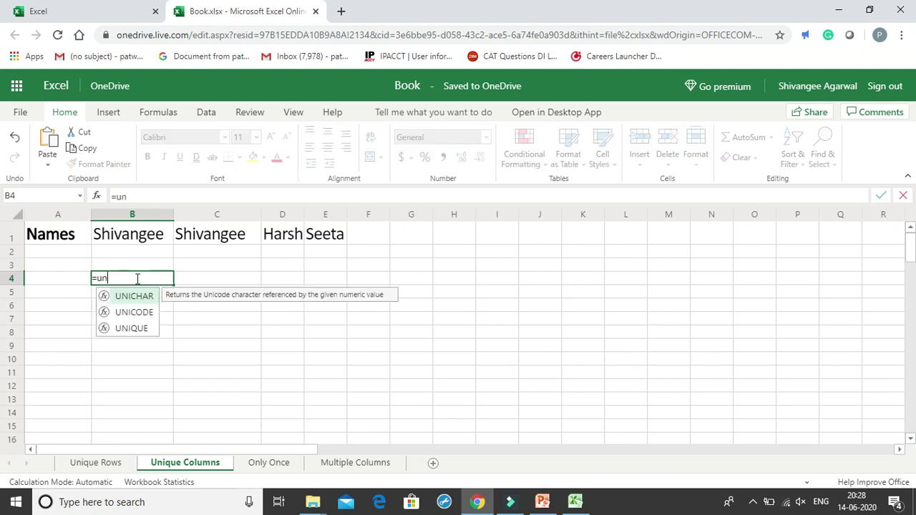
pyautogui.press('Down')
pyautogui.press('Down')
pyautogui.press('Tab')
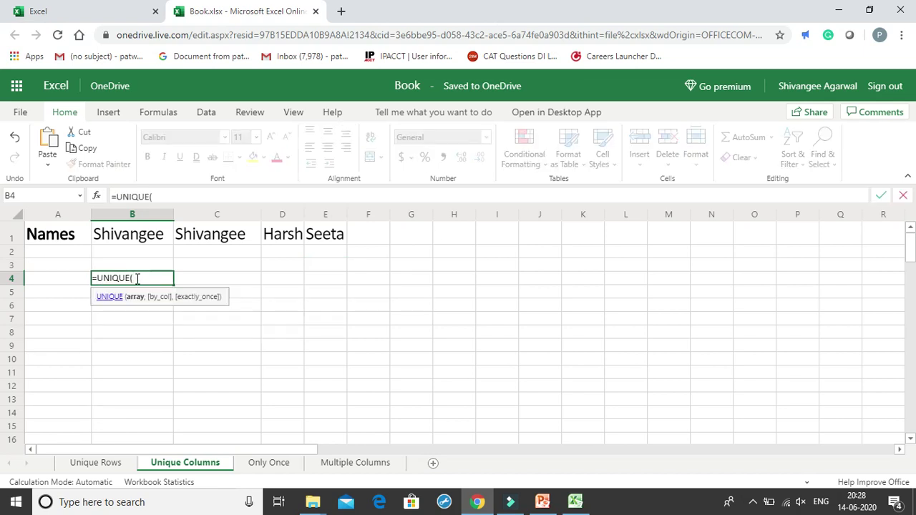
pyautogui.moveTo(114, 233); pyautogui.dragTo(322, 241)
pyautogui.write(',')
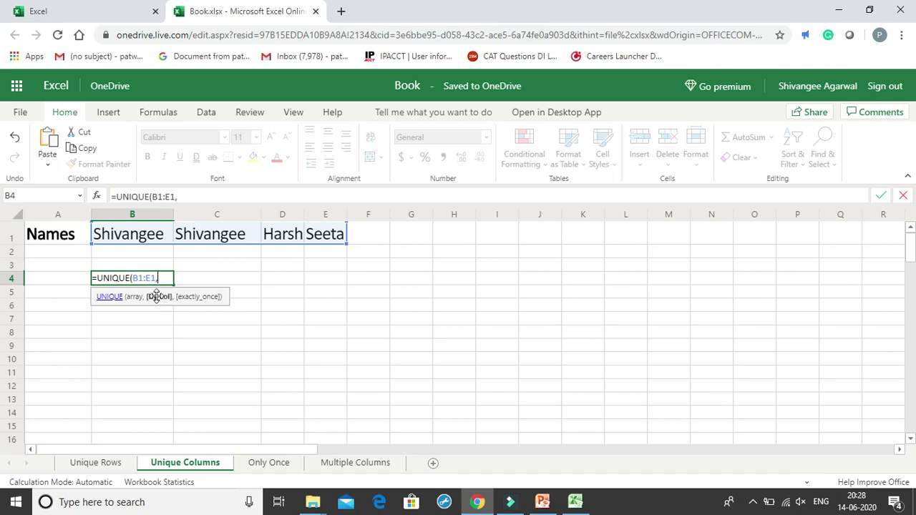
pyautogui.write('tr')
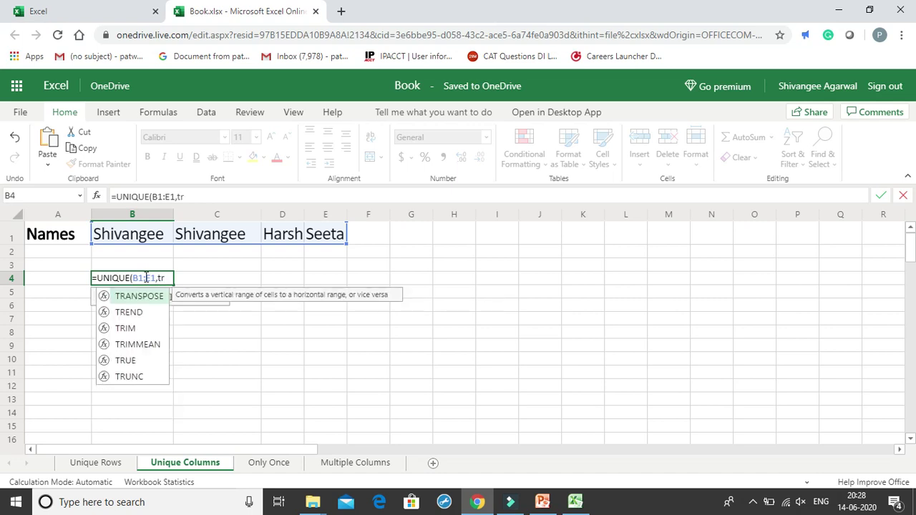
pyautogui.press('BackSpace')
pyautogui.press('BackSpace')
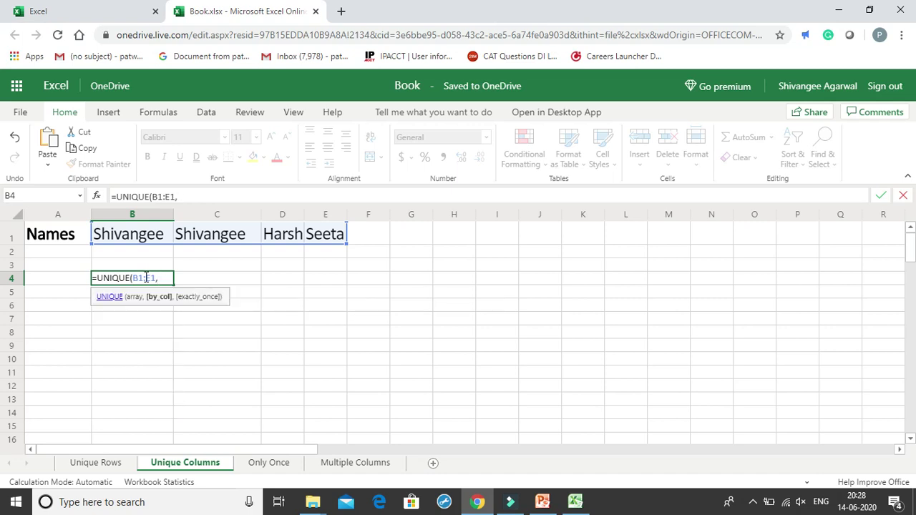
pyautogui.write('T')
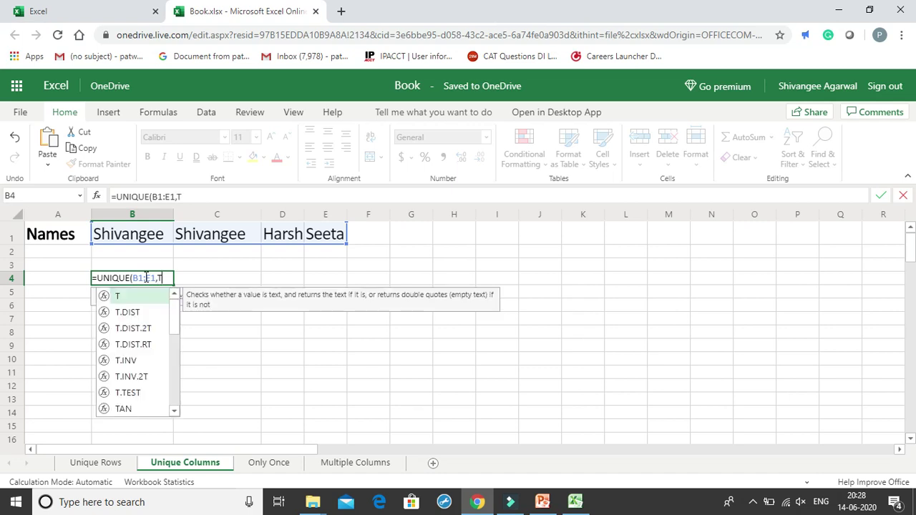
pyautogui.write('rue')
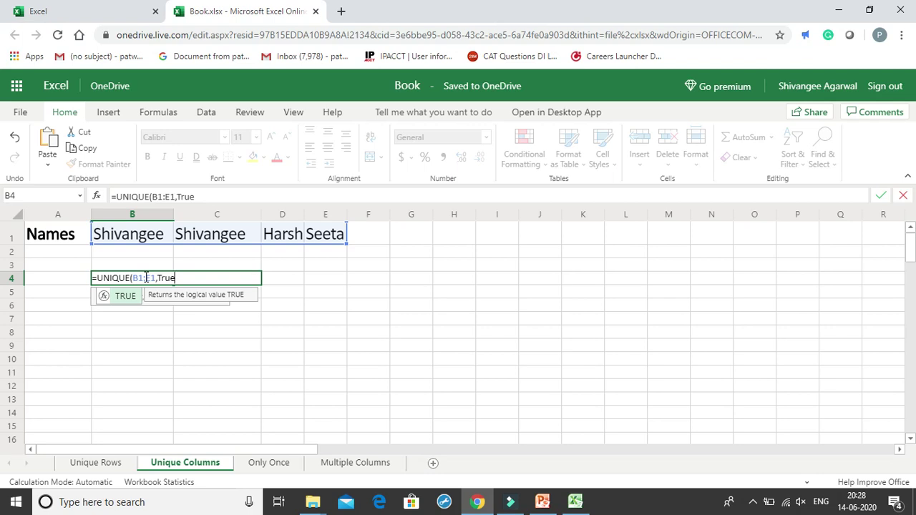
pyautogui.write(')')
pyautogui.press('Return')
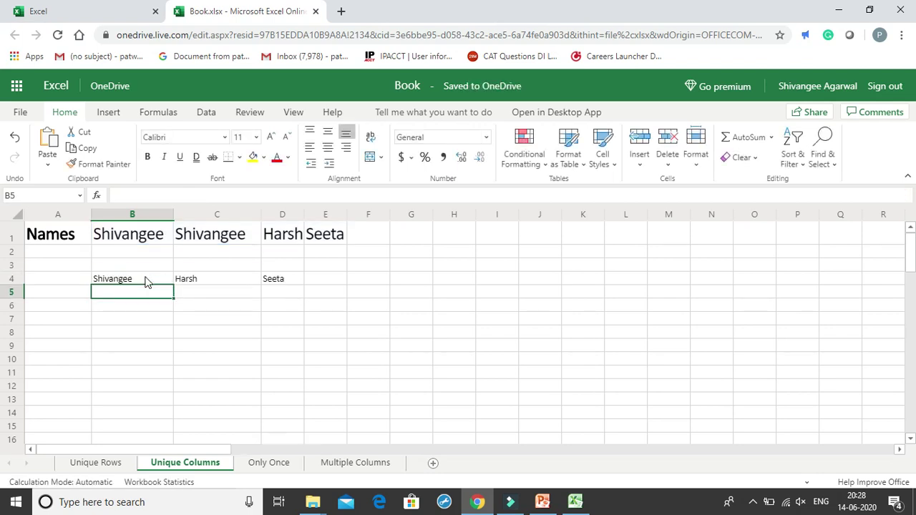
# - Inspect the three distinct names spilled across B4:D4
pyautogui.click(136, 281)
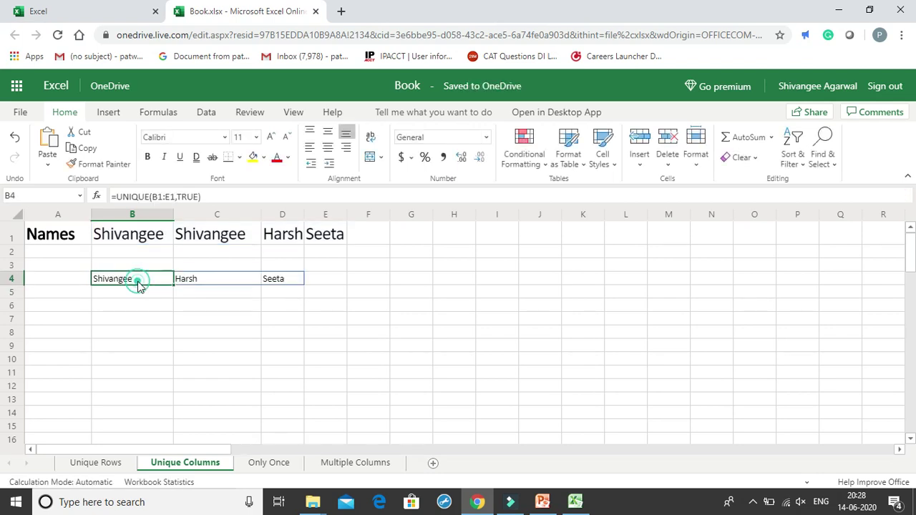
pyautogui.click(213, 282)
pyautogui.click(286, 279)
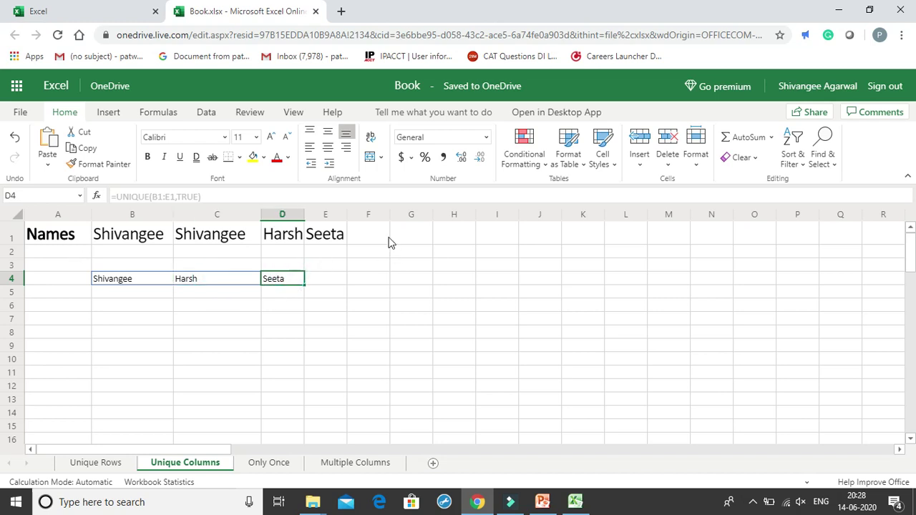
pyautogui.moveTo(368, 236); pyautogui.dragTo(419, 241)
pyautogui.click(413, 238)
pyautogui.click(451, 234)
pyautogui.moveTo(121, 285); pyautogui.dragTo(282, 298)
pyautogui.click(226, 364)
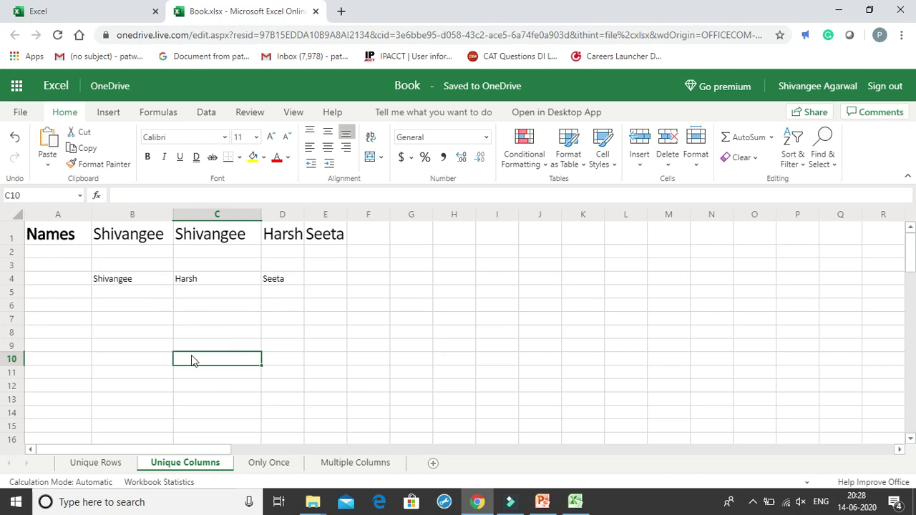
# - Reopen B4's UNIQUE formula to verify it, leaving it unchanged
pyautogui.doubleClick(142, 282)
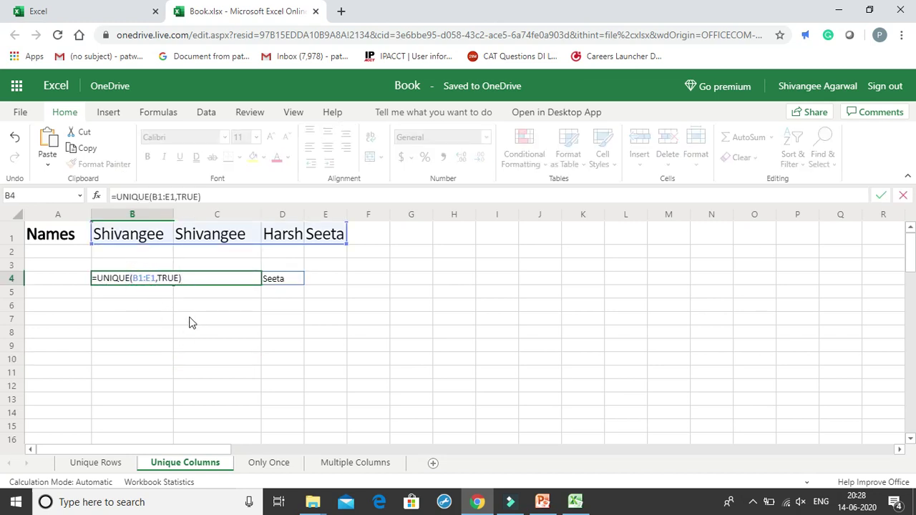
pyautogui.press('Return')
pyautogui.click(210, 278)
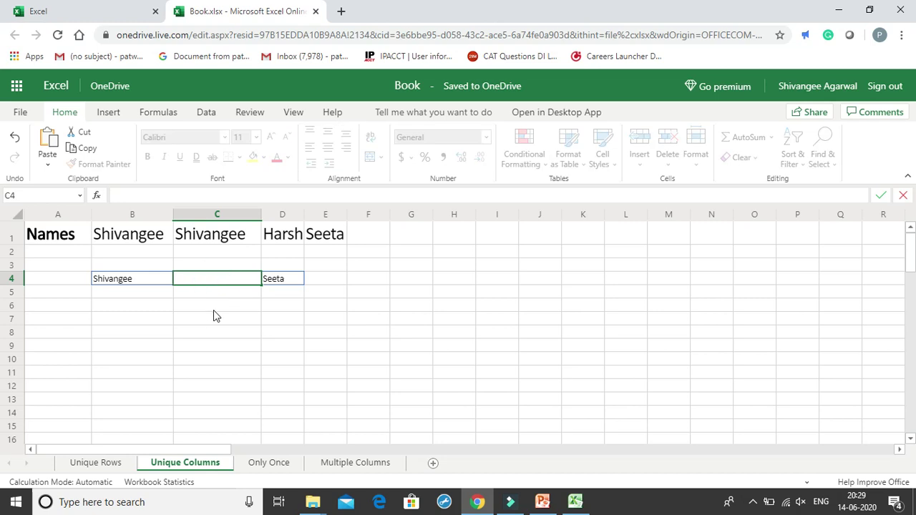
pyautogui.click(213, 310)
pyautogui.doubleClick(199, 279)
pyautogui.doubleClick(147, 283)
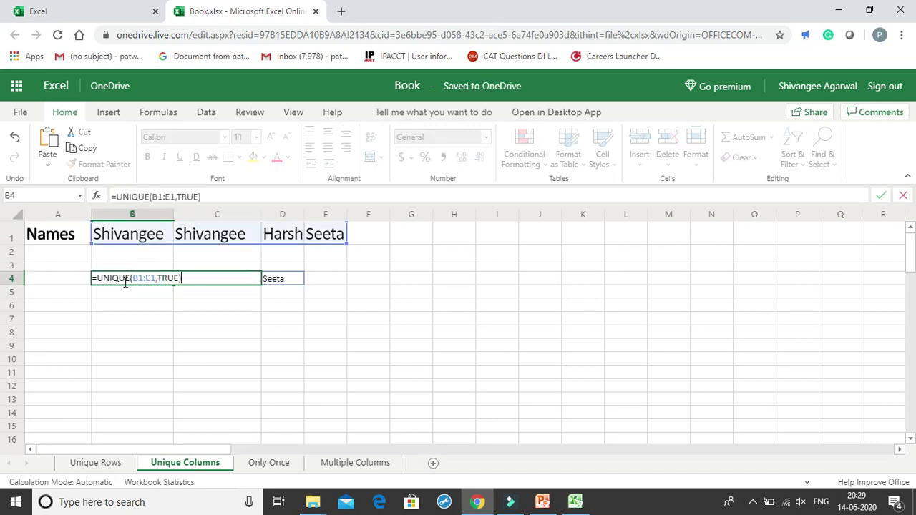
pyautogui.press('Return')
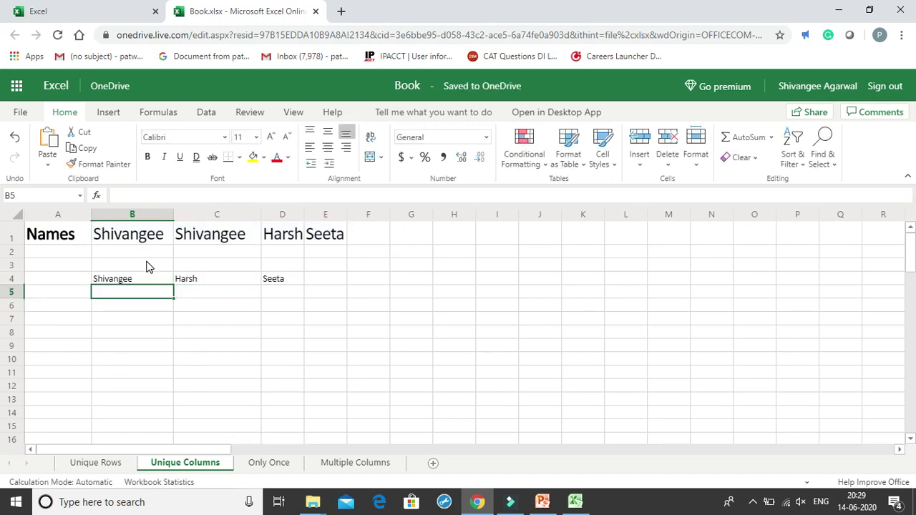
# - On the Only Once sheet, review customers A2:A8, noting Seeta appears once and Harsh repeats
pyautogui.click(289, 461)
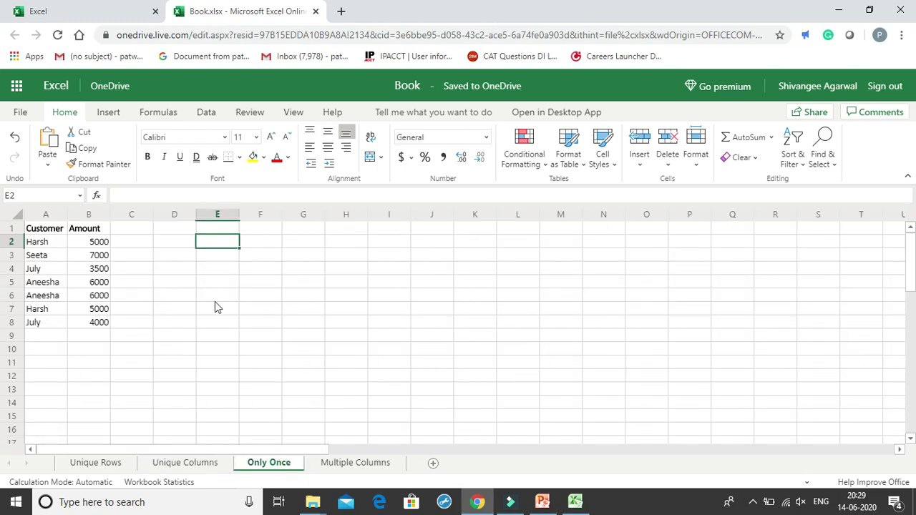
pyautogui.click(179, 255)
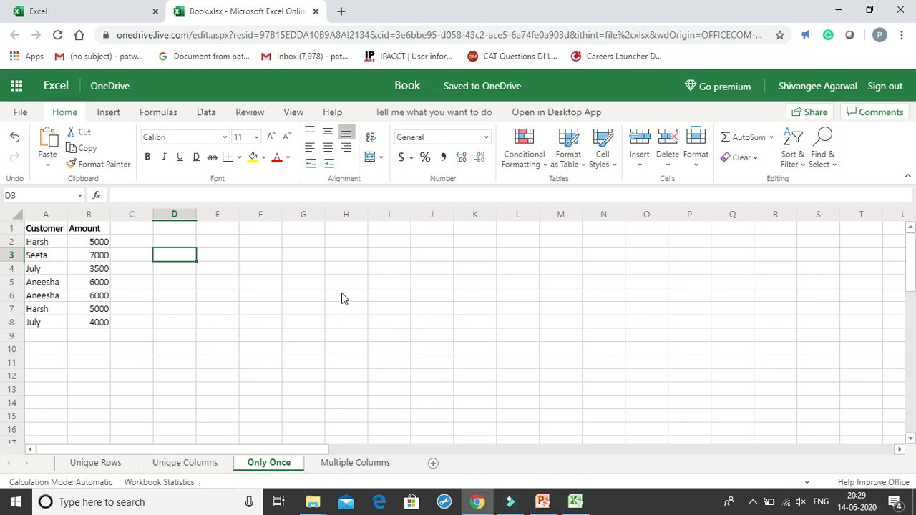
pyautogui.moveTo(39, 241); pyautogui.dragTo(52, 327)
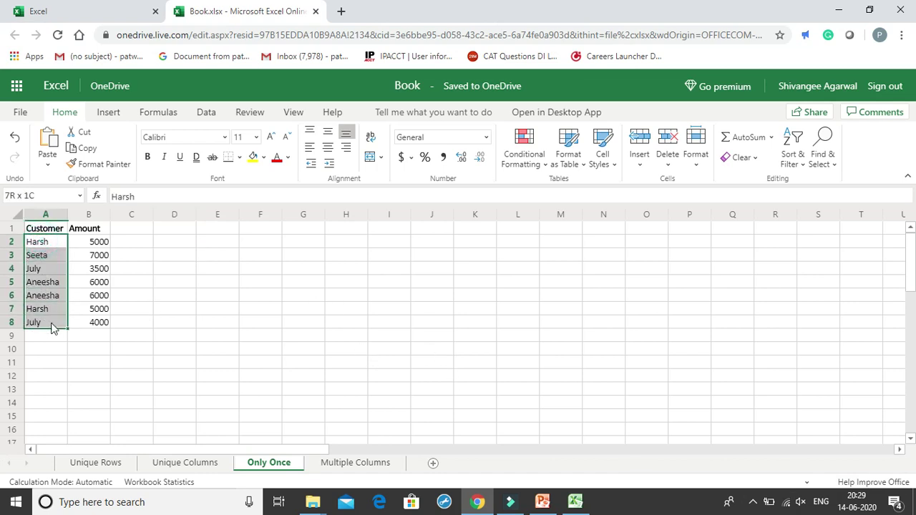
pyautogui.click(192, 259)
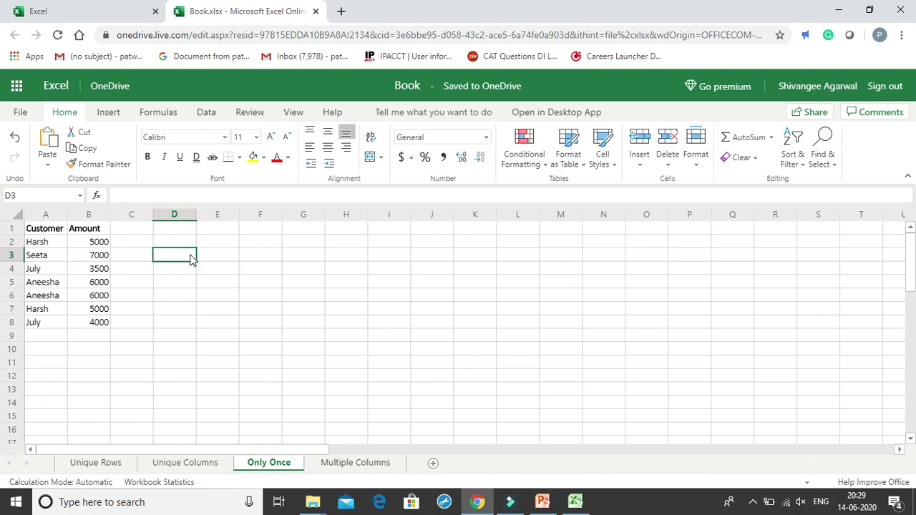
pyautogui.click(52, 262)
pyautogui.click(58, 309)
pyautogui.click(51, 262)
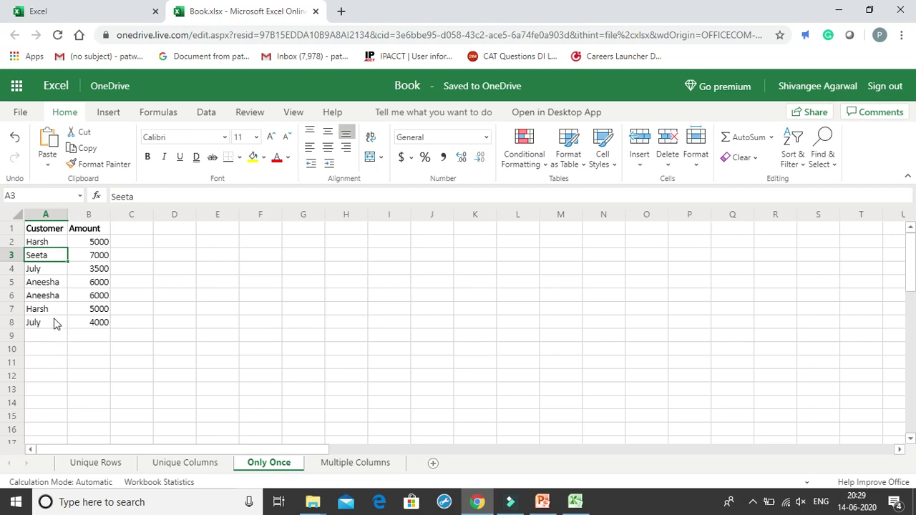
# - Enter =UNIQUE(A2:A8,,true) in D3 so it returns Seeta
pyautogui.click(185, 255)
pyautogui.write('=uni')
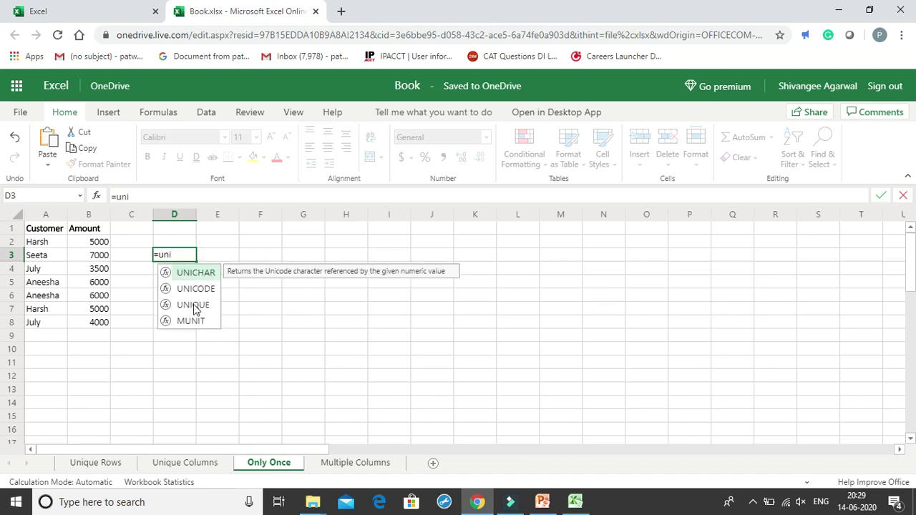
pyautogui.doubleClick(193, 305)
pyautogui.moveTo(45, 247); pyautogui.dragTo(52, 328)
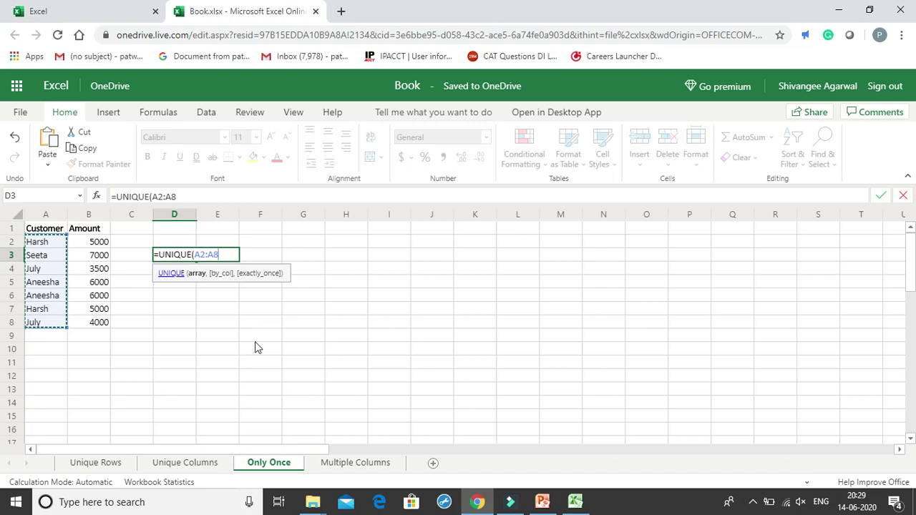
pyautogui.write(',,')
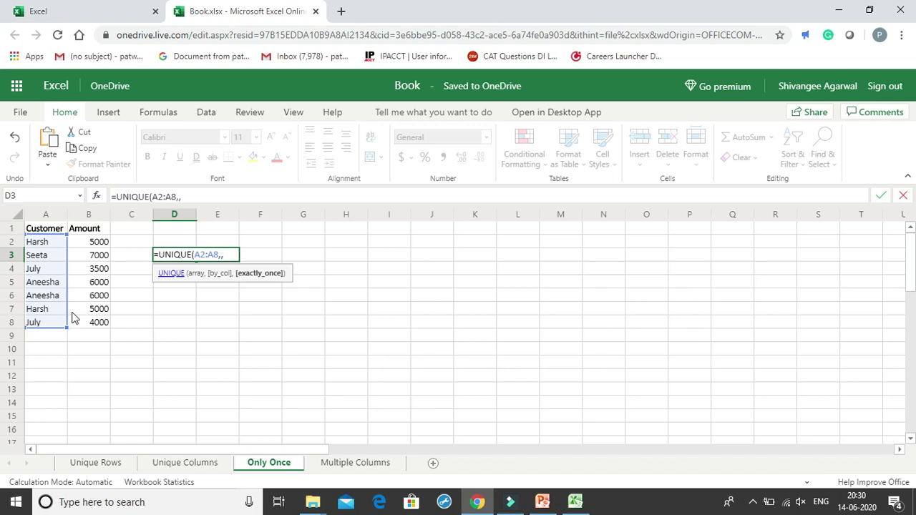
pyautogui.write('true')
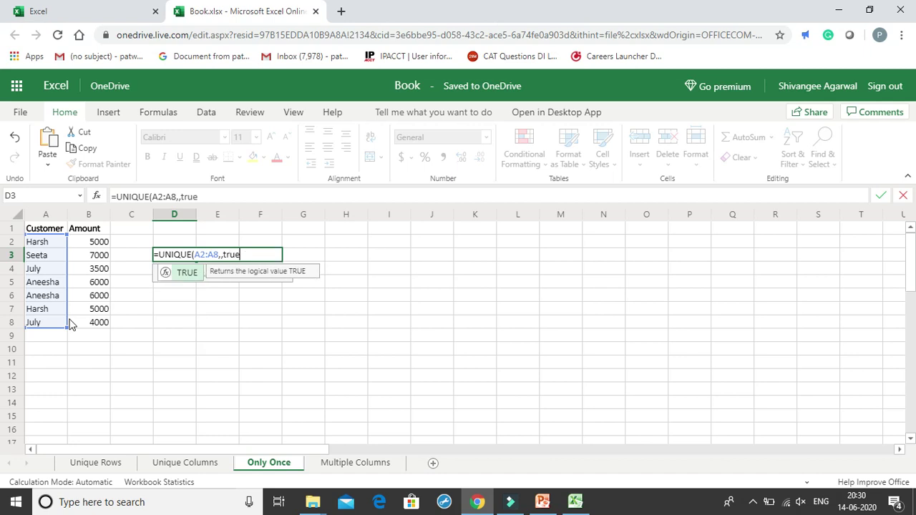
pyautogui.write(')')
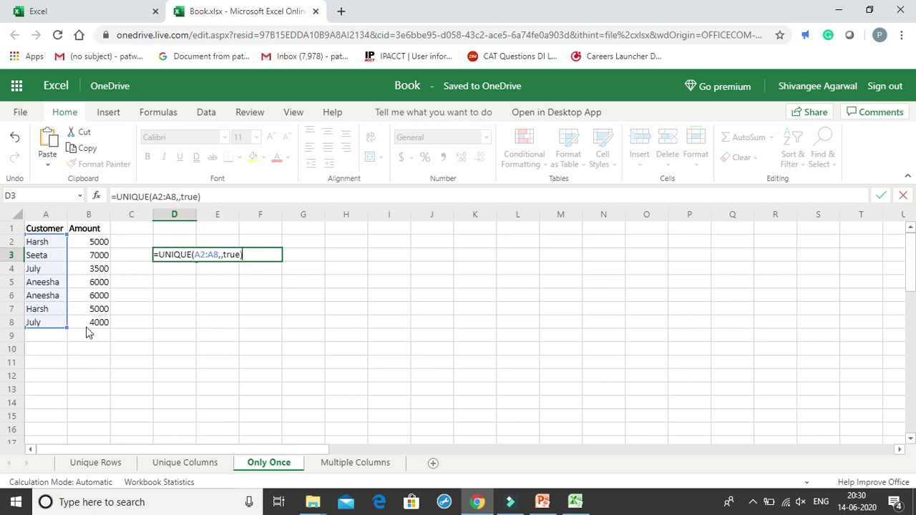
pyautogui.press('Return')
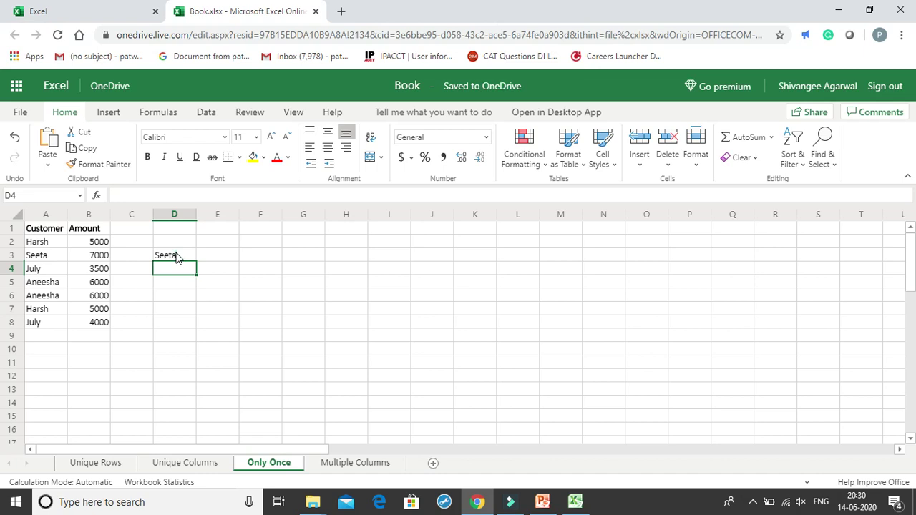
pyautogui.press('Up')
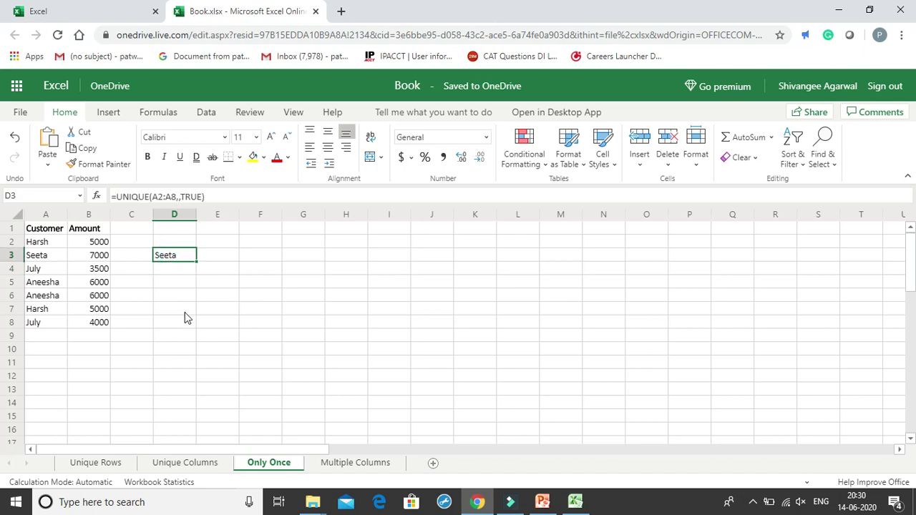
# - Compare Seeta in the customer list with D3's result and check the Amount values' total
pyautogui.click(61, 262)
pyautogui.click(175, 259)
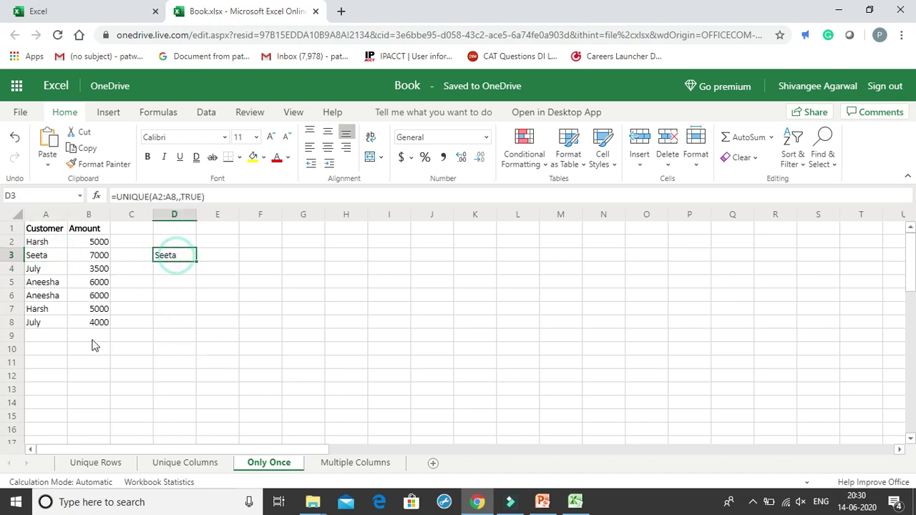
pyautogui.click(62, 260)
pyautogui.click(174, 260)
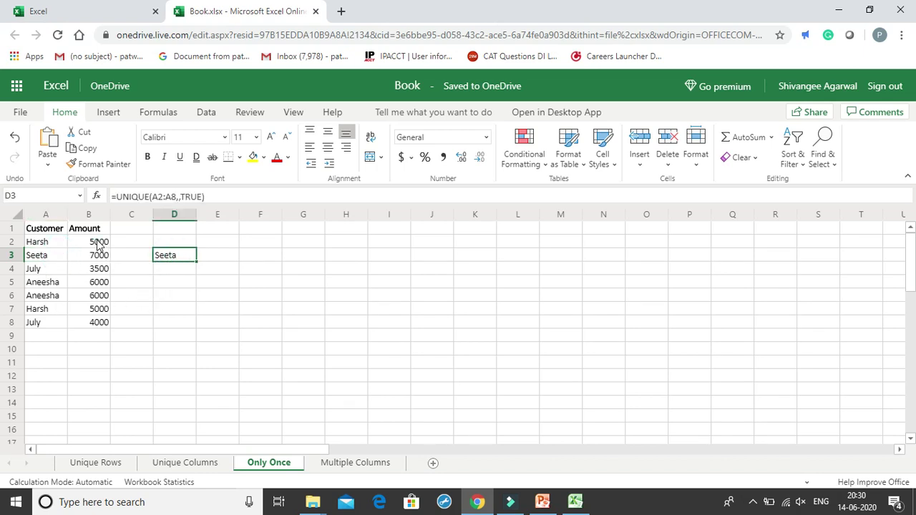
pyautogui.moveTo(98, 245); pyautogui.dragTo(99, 323)
pyautogui.click(146, 341)
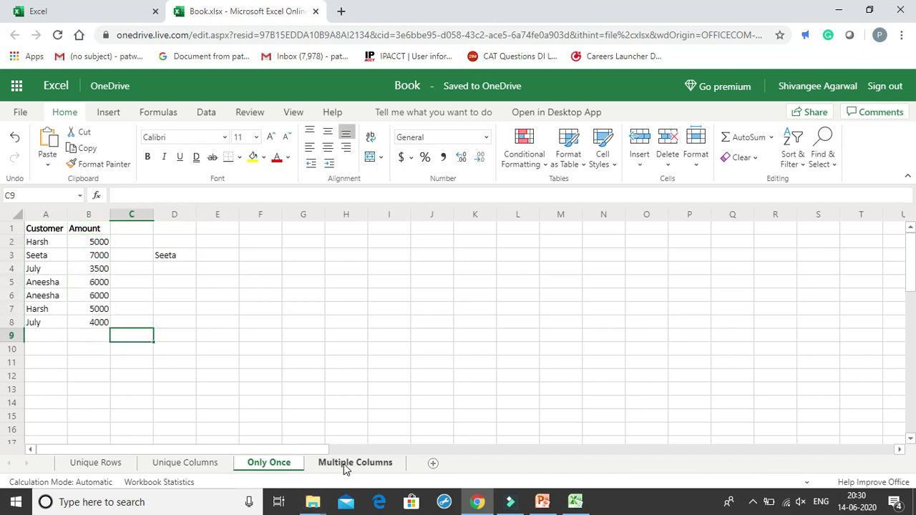
pyautogui.click(166, 263)
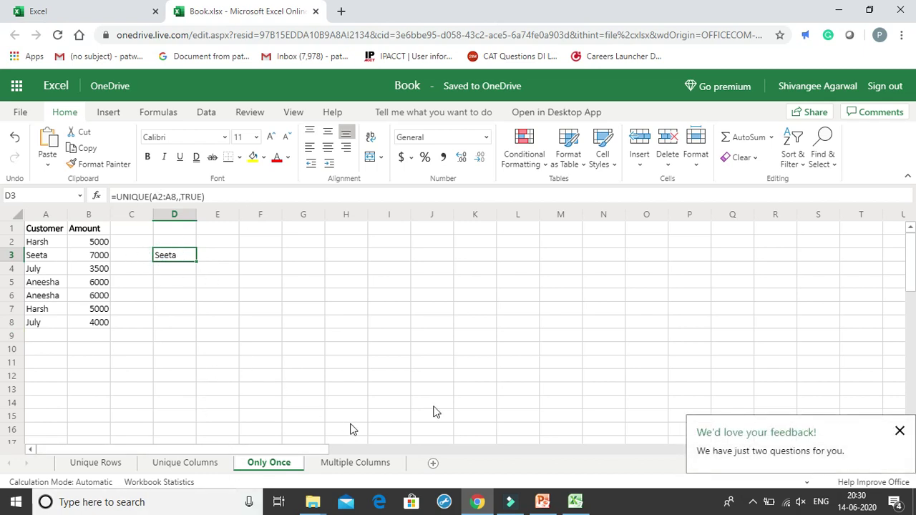
pyautogui.click(900, 431)
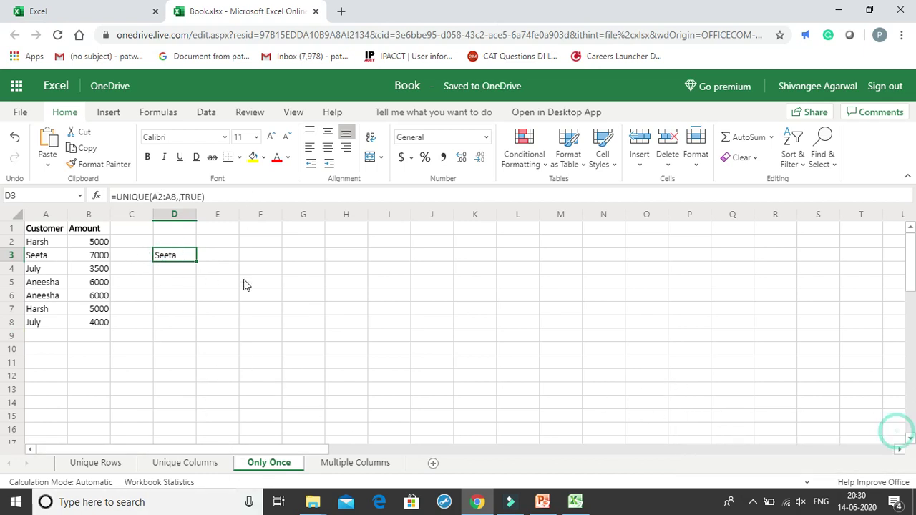
# - Select the customer names to count them, then return to D3's UNIQUE formula
pyautogui.moveTo(54, 247); pyautogui.dragTo(56, 335)
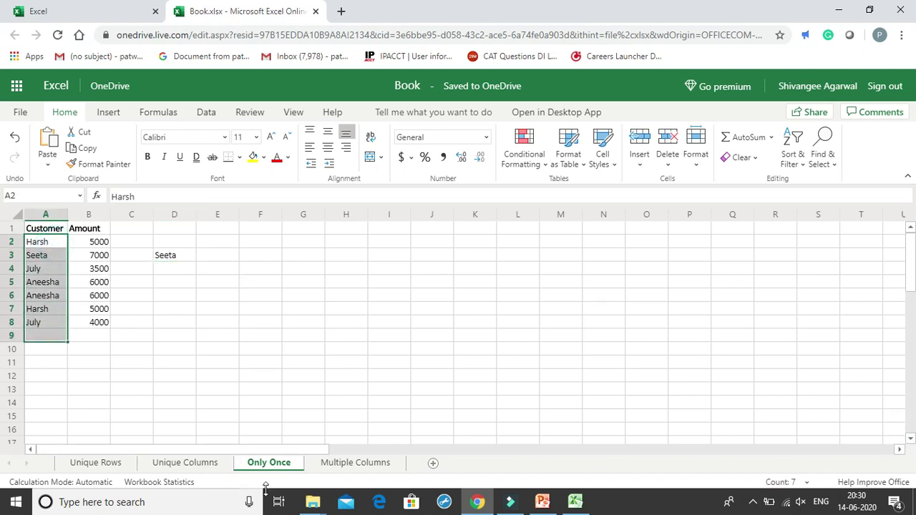
pyautogui.click(205, 269)
pyautogui.press('Up')
pyautogui.press('Left')
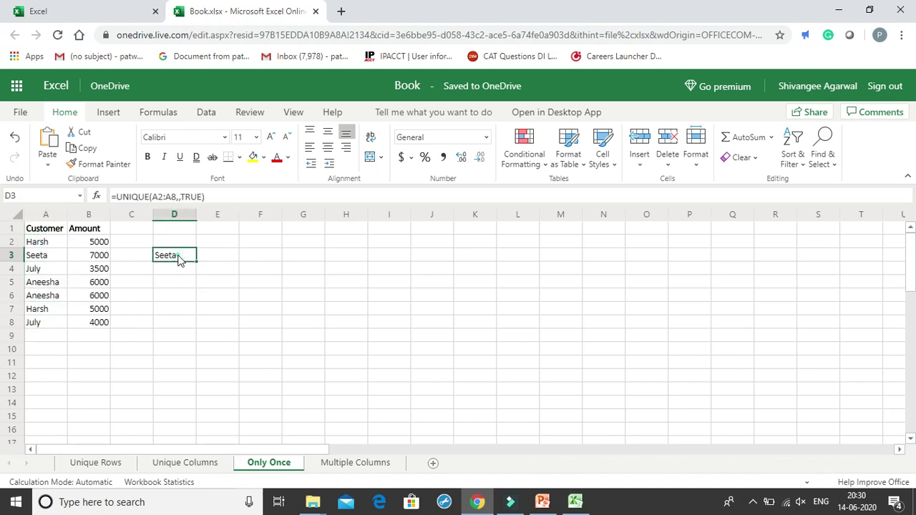
pyautogui.click(257, 257)
pyautogui.click(190, 254)
# - Point out Seeta as unique against the repeated Aneesha, Harsh and July entries
pyautogui.click(58, 256)
pyautogui.click(57, 283)
pyautogui.click(61, 296)
pyautogui.click(60, 309)
pyautogui.click(60, 325)
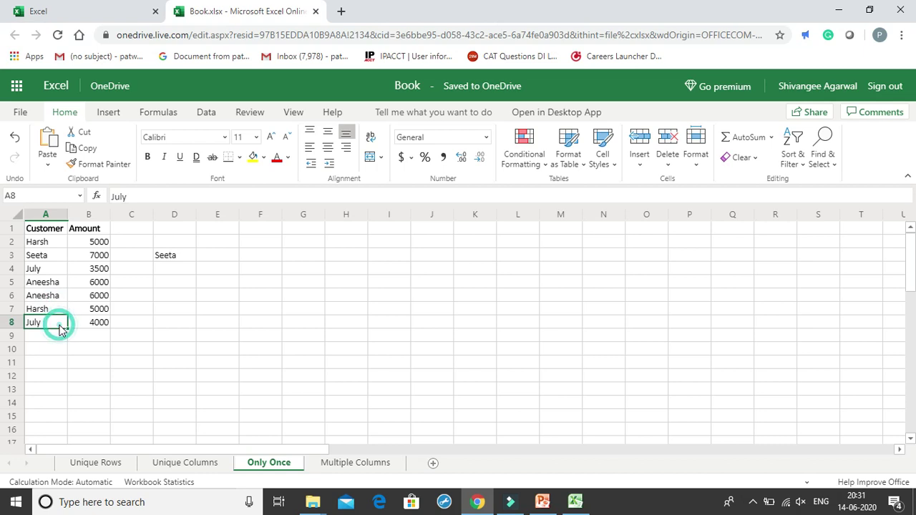
pyautogui.click(60, 270)
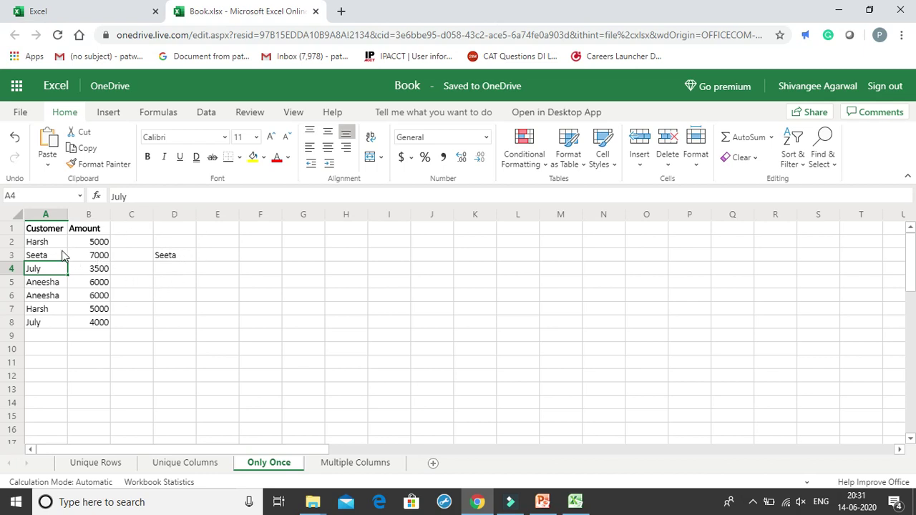
# - Confirm D3's formula unchanged and move to the Multiple Columns sheet
pyautogui.doubleClick(183, 258)
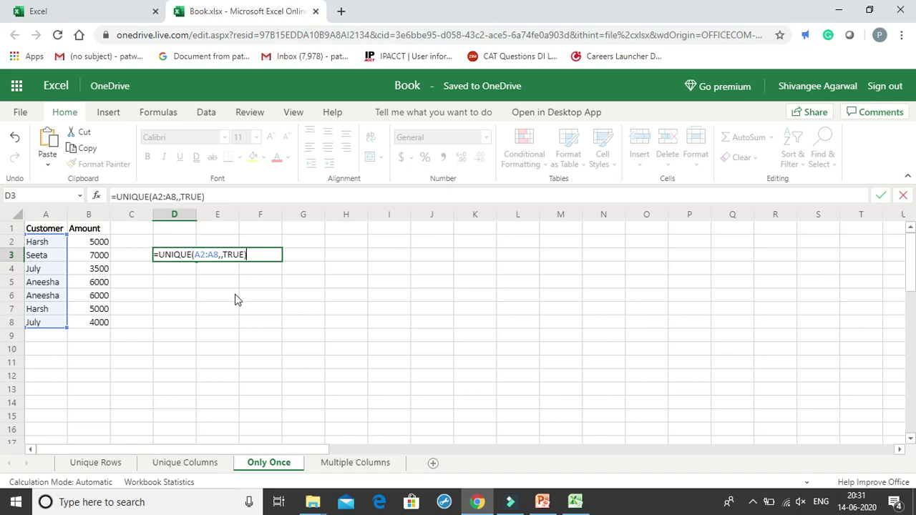
pyautogui.press('Return')
pyautogui.click(378, 463)
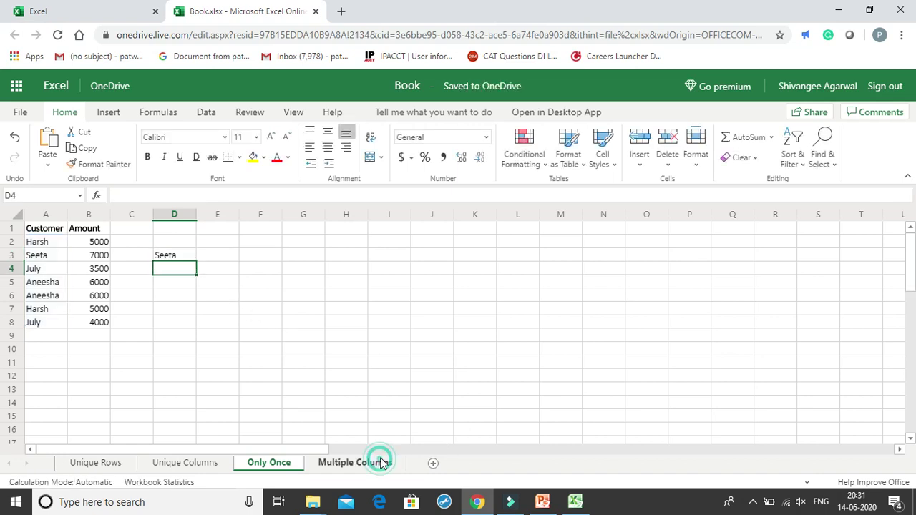
# - Enlarge the Region and Rep data area A1:G14 to 14-point text
pyautogui.click(176, 282)
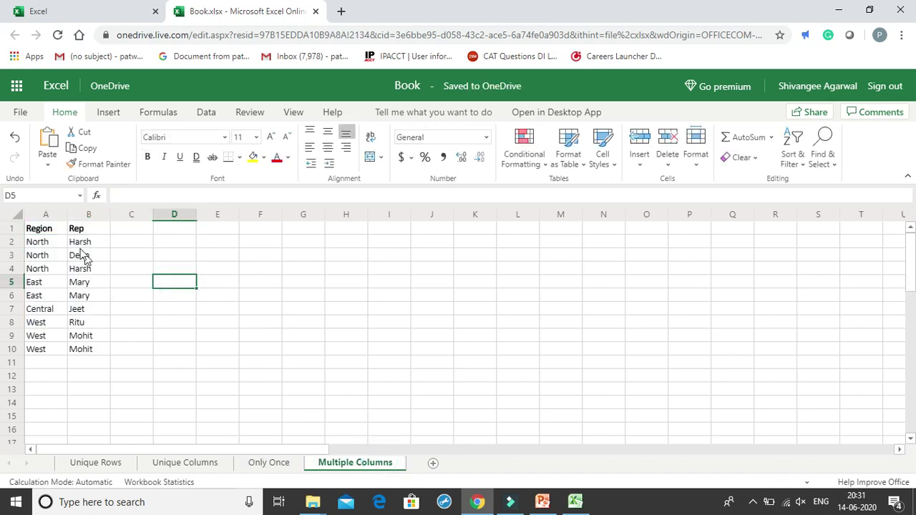
pyautogui.moveTo(48, 229); pyautogui.dragTo(301, 405)
pyautogui.click(271, 136)
pyautogui.click(270, 136)
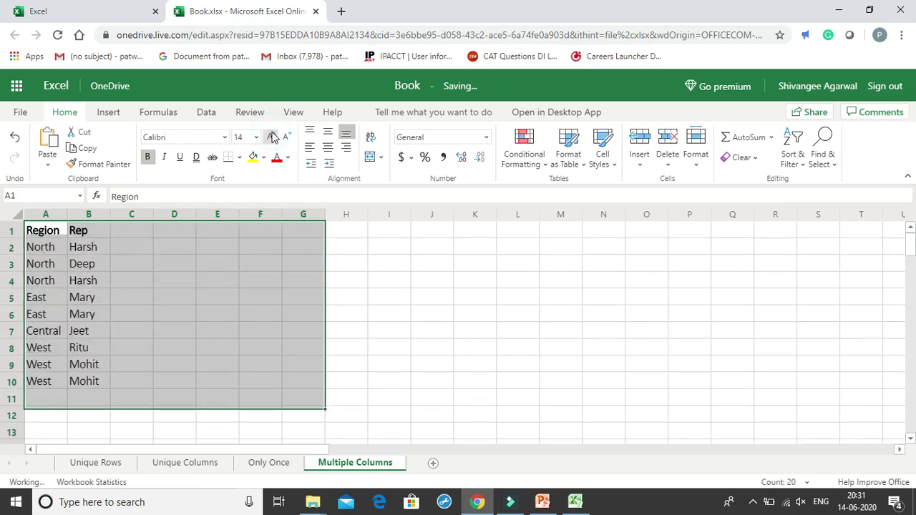
pyautogui.click(279, 317)
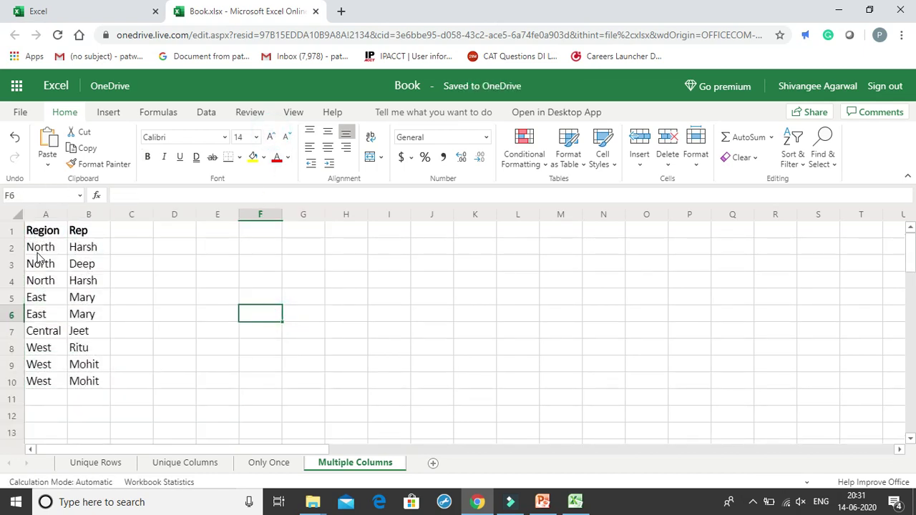
# - Point out the duplicate North/Harsh pair in rows 2 and 4
pyautogui.click(98, 234)
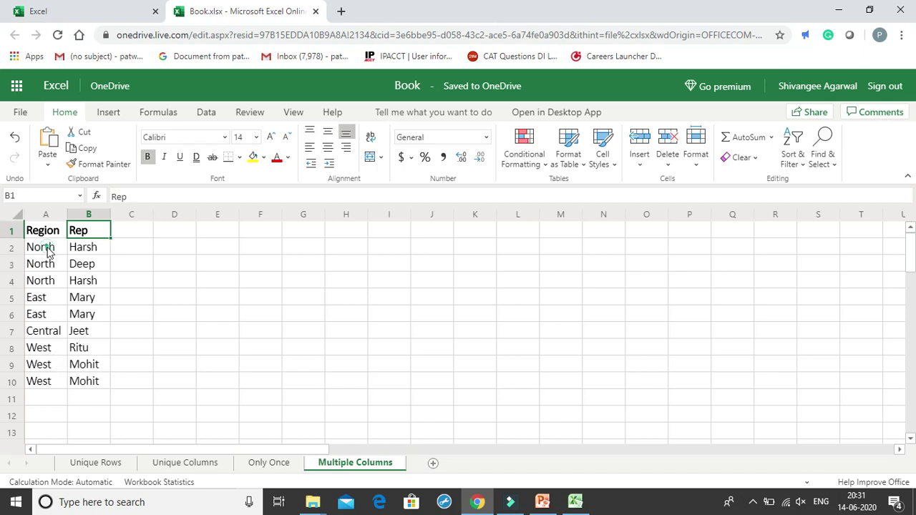
pyautogui.moveTo(47, 247); pyautogui.dragTo(86, 263)
pyautogui.click(84, 251)
pyautogui.click(43, 280)
pyautogui.click(81, 281)
pyautogui.click(40, 247)
pyautogui.click(74, 247)
pyautogui.click(56, 283)
pyautogui.click(79, 280)
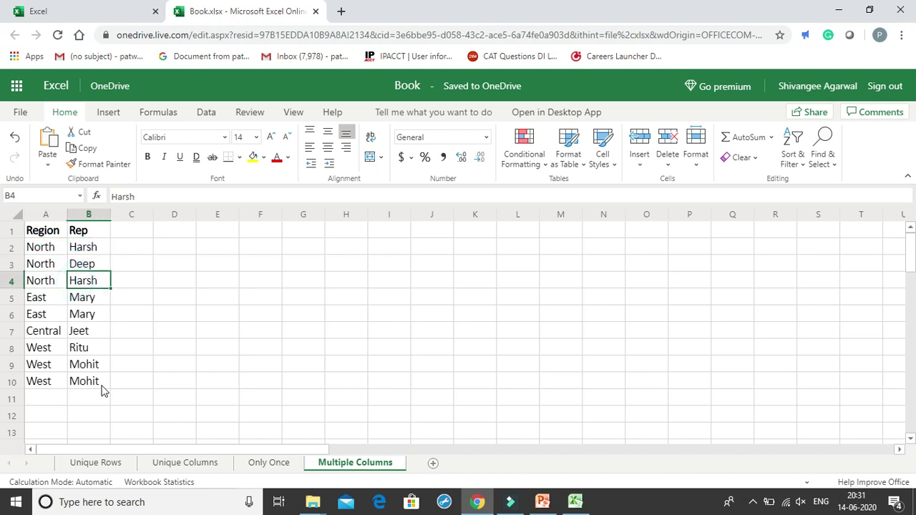
# - Point out the repeated Mary entries in rows 5–6 and West/Mohit in rows 9–10
pyautogui.click(53, 300)
pyautogui.click(82, 298)
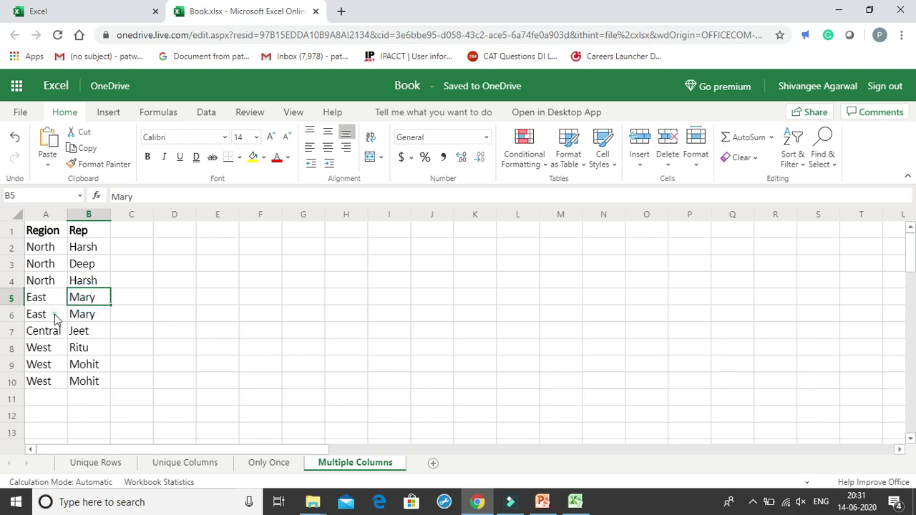
pyautogui.click(74, 320)
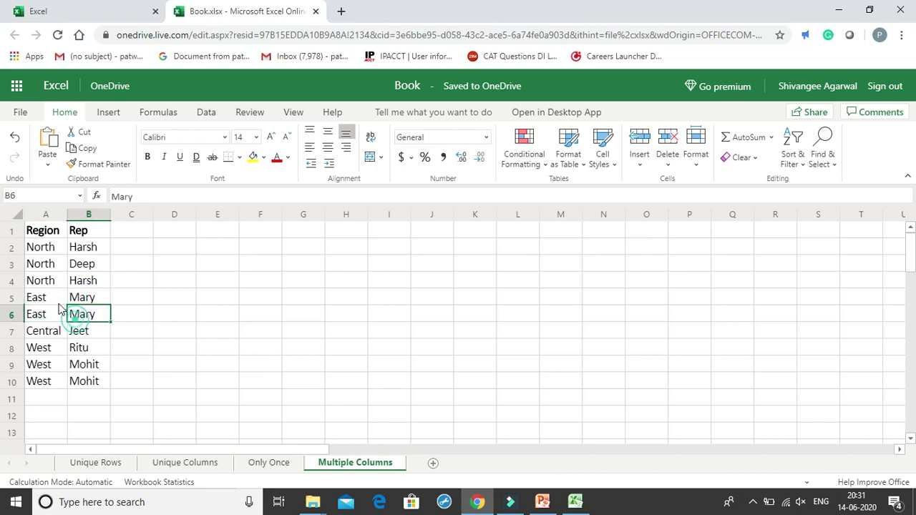
pyautogui.click(52, 367)
pyautogui.click(80, 369)
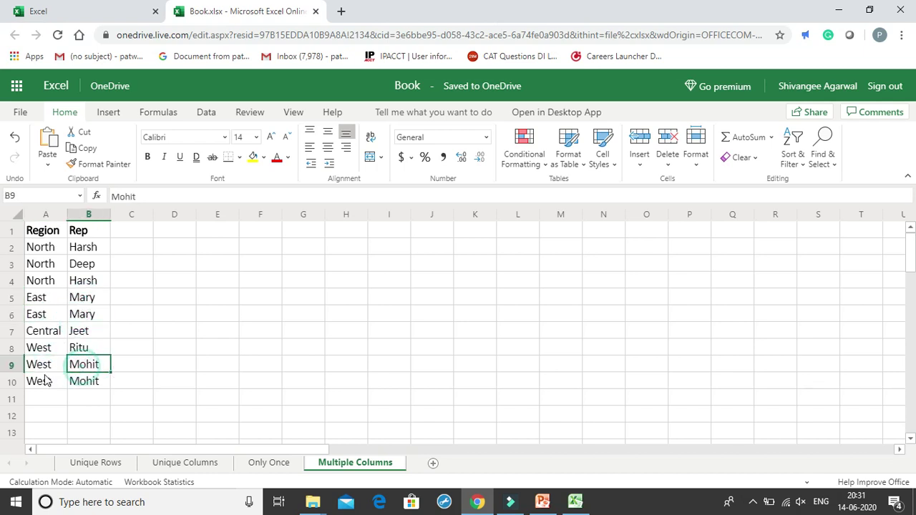
pyautogui.click(46, 379)
pyautogui.click(72, 382)
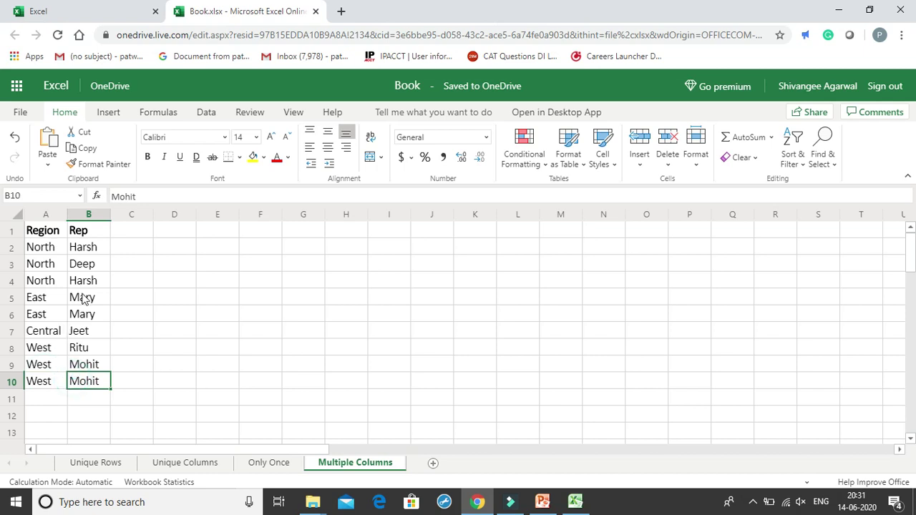
pyautogui.click(49, 314)
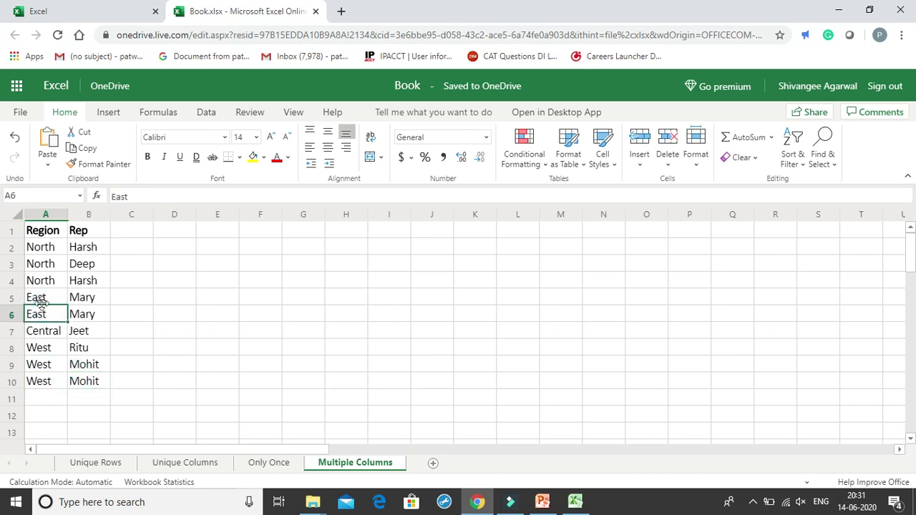
pyautogui.write('West')
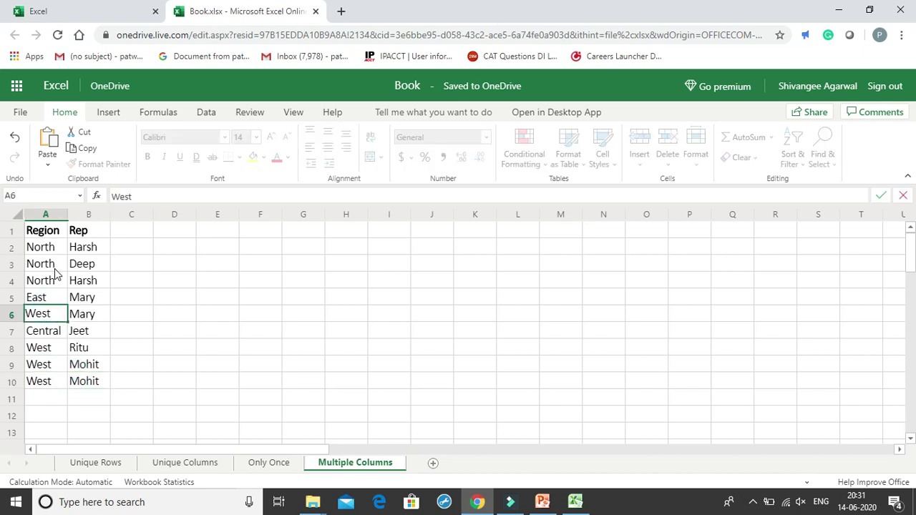
pyautogui.click(171, 307)
pyautogui.moveTo(48, 298); pyautogui.dragTo(86, 322)
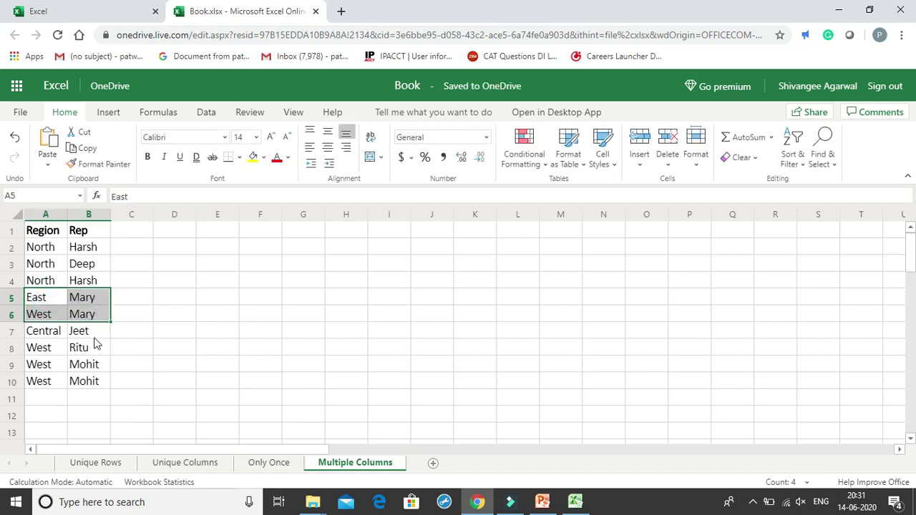
pyautogui.click(119, 282)
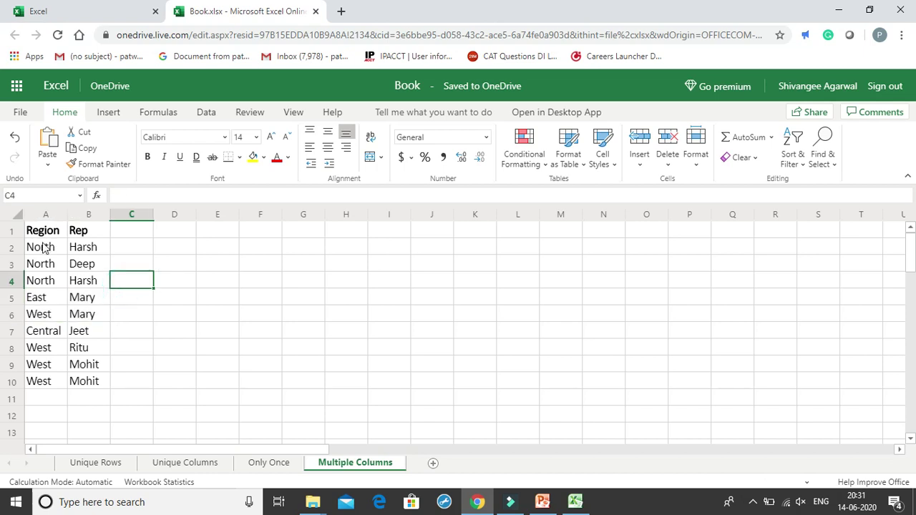
pyautogui.click(41, 245)
pyautogui.click(84, 247)
pyautogui.click(63, 281)
pyautogui.click(80, 281)
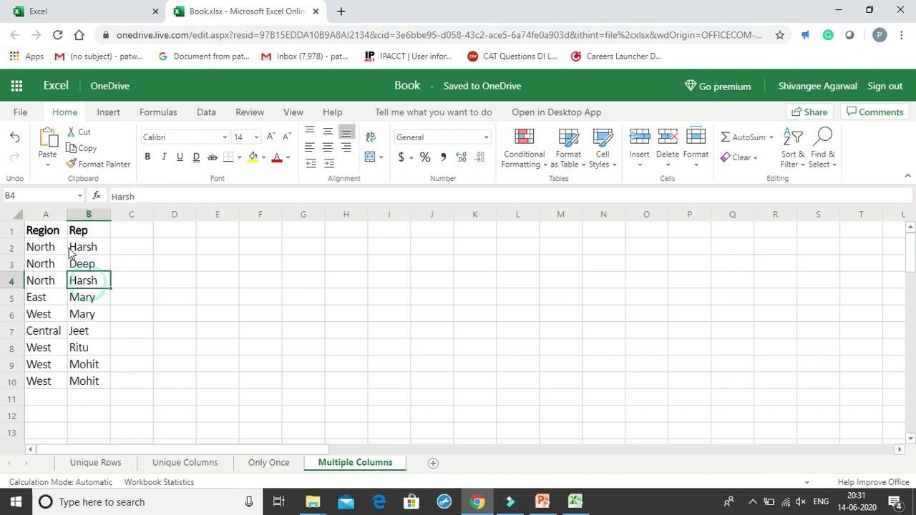
pyautogui.click(58, 247)
pyautogui.moveTo(78, 257); pyautogui.dragTo(80, 284)
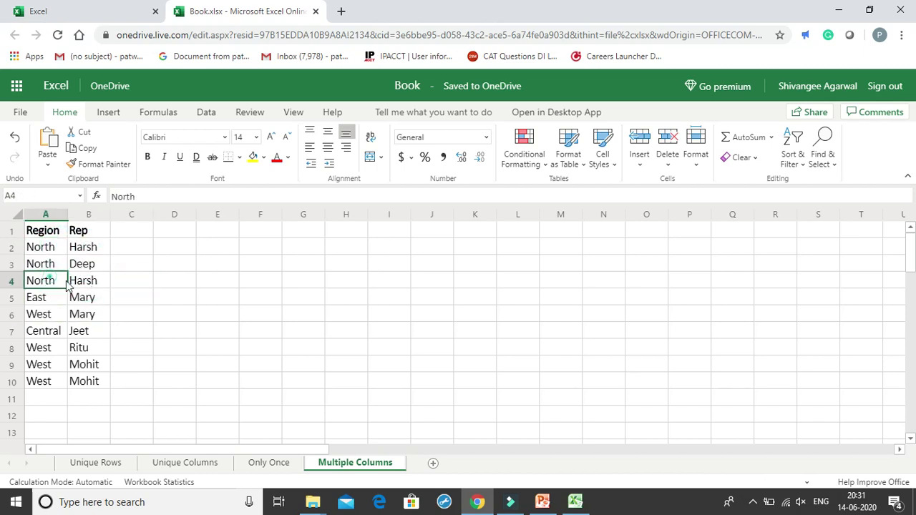
pyautogui.moveTo(60, 247); pyautogui.dragTo(80, 248)
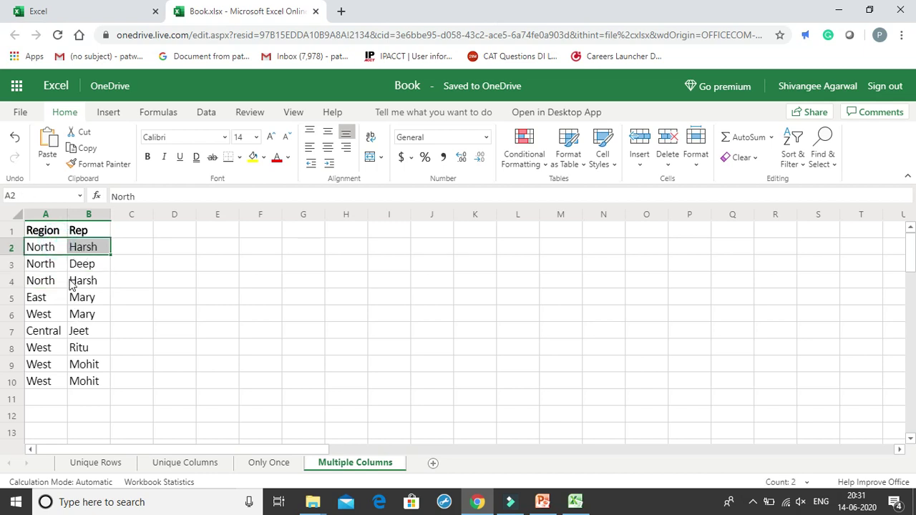
pyautogui.click(127, 282)
pyautogui.click(57, 318)
pyautogui.moveTo(56, 298); pyautogui.dragTo(91, 333)
pyautogui.click(88, 300)
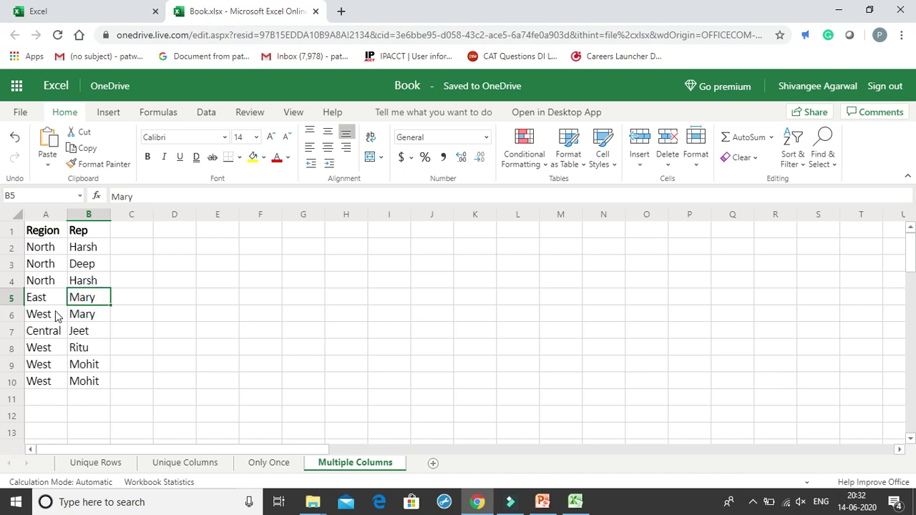
pyautogui.click(58, 315)
pyautogui.click(74, 314)
pyautogui.moveTo(56, 299); pyautogui.dragTo(88, 319)
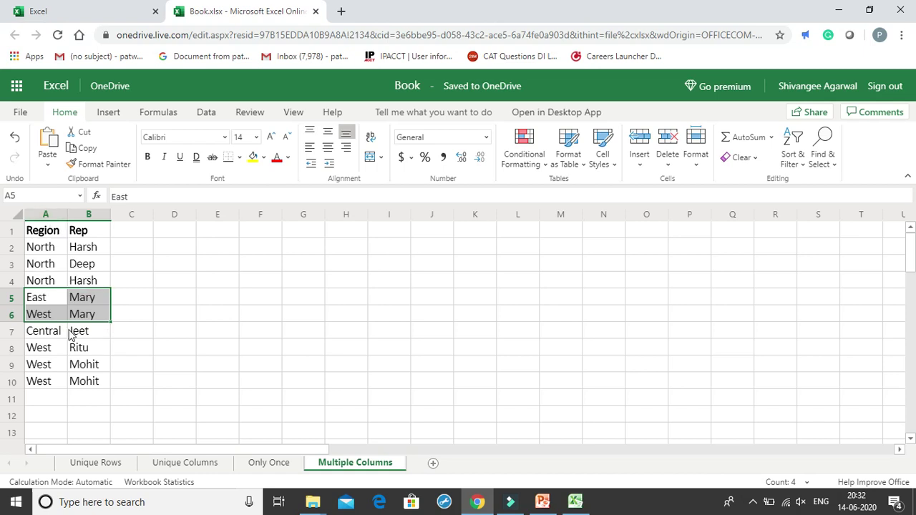
pyautogui.click(208, 277)
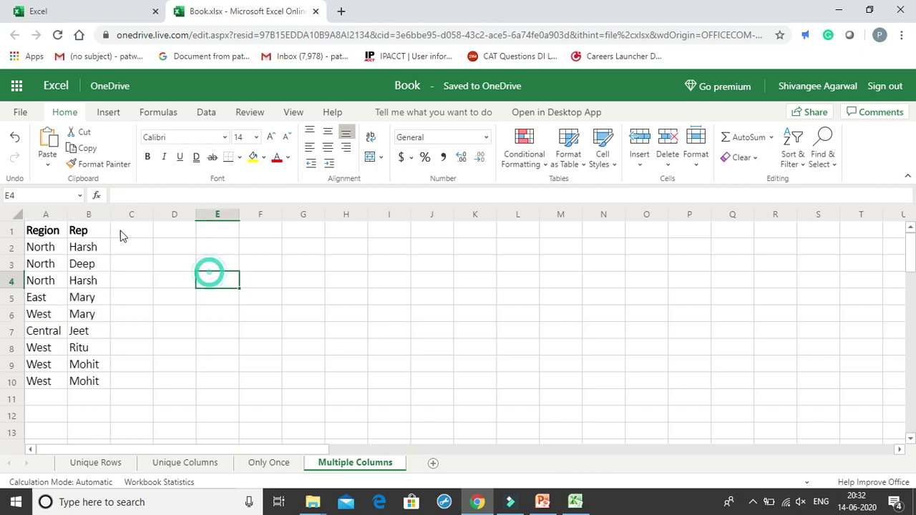
pyautogui.click(54, 232)
pyautogui.click(162, 264)
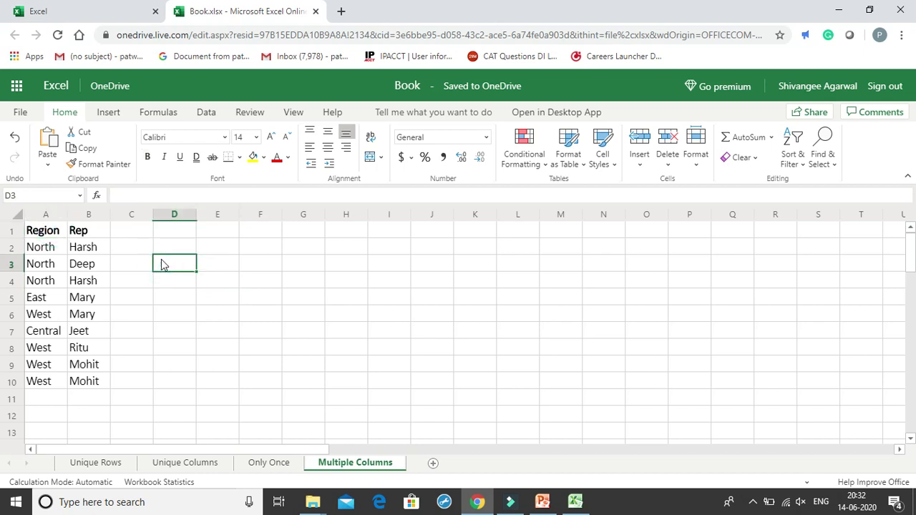
# - Enter =UNIQUE(A1:B10) in E1 to spill the distinct Region/Rep rows into E1:F8
pyautogui.click(227, 231)
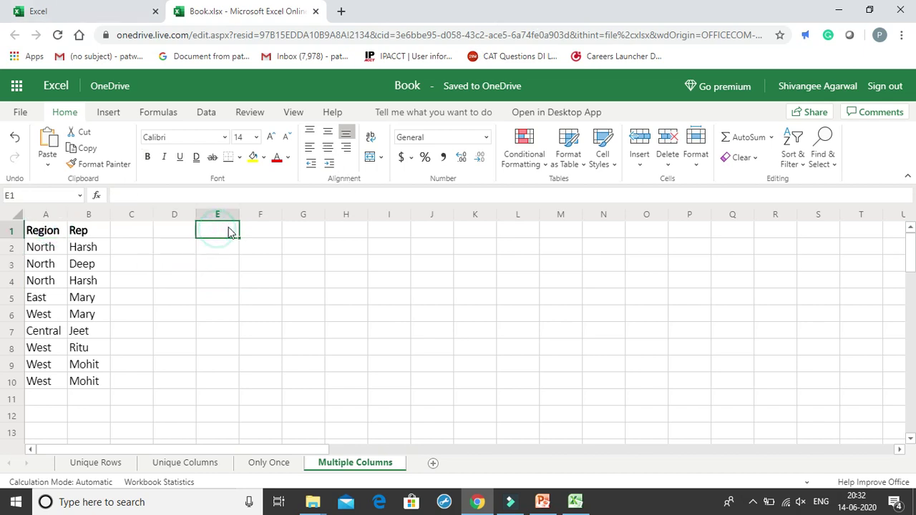
pyautogui.write('=uni')
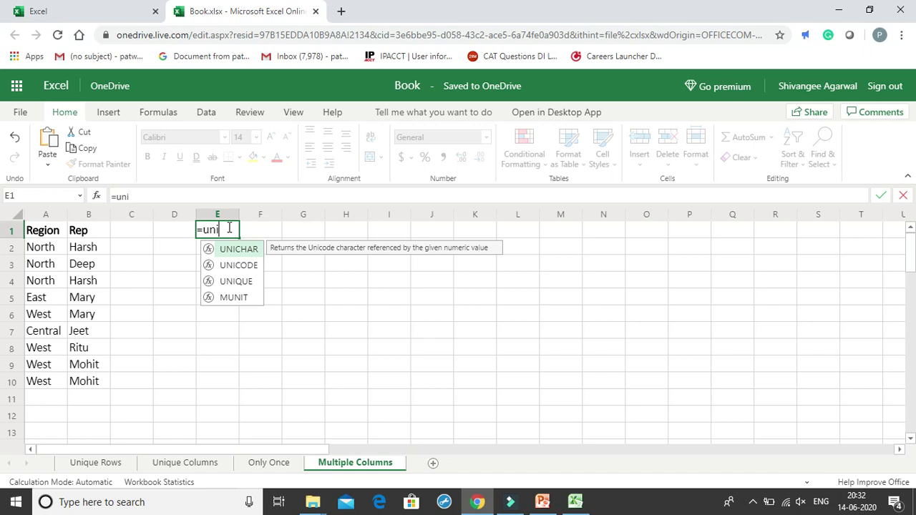
pyautogui.doubleClick(256, 282)
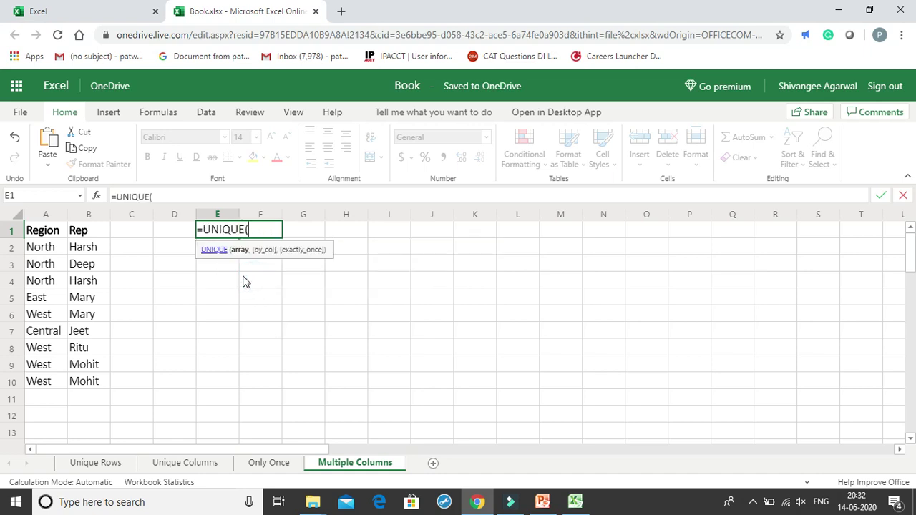
pyautogui.moveTo(54, 238); pyautogui.dragTo(89, 385)
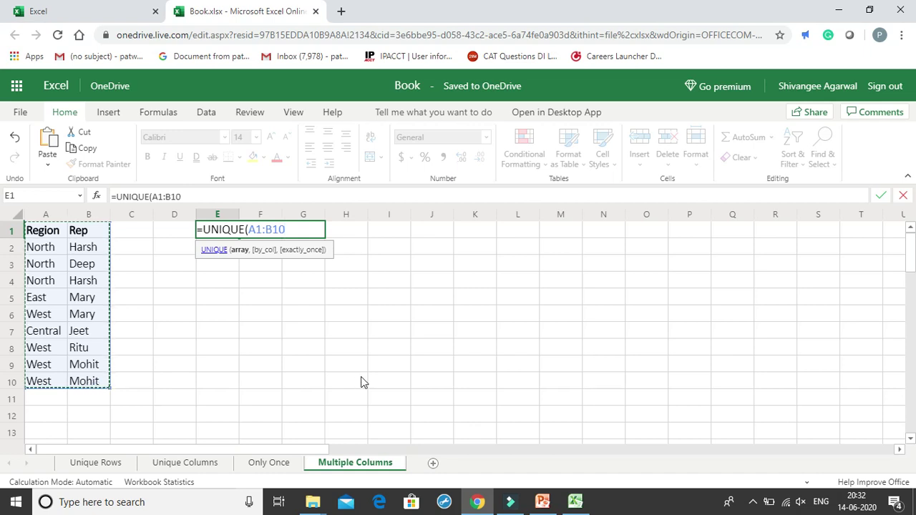
pyautogui.write(')')
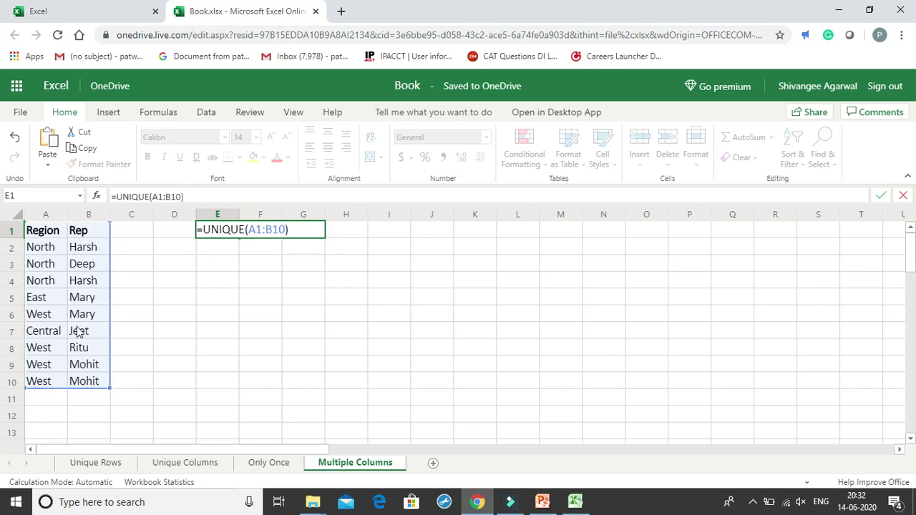
pyautogui.press('Return')
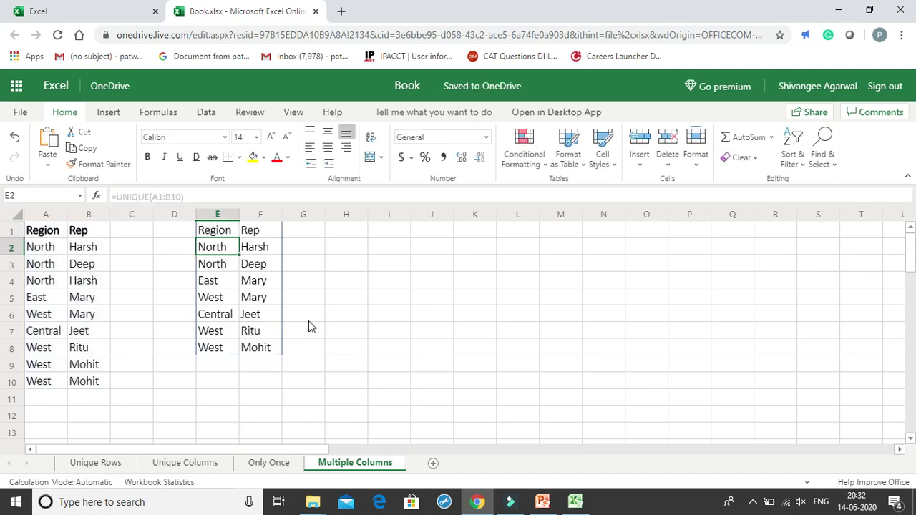
pyautogui.click(323, 314)
pyautogui.click(223, 247)
pyautogui.click(257, 251)
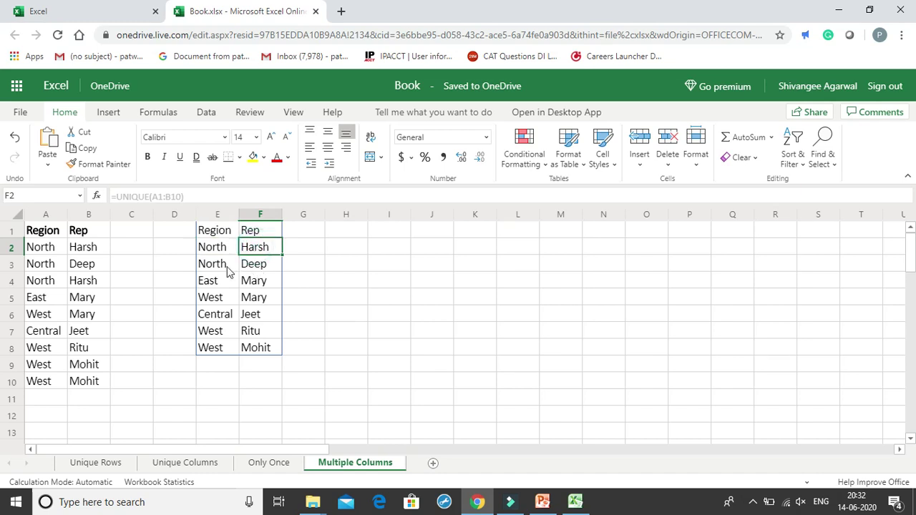
pyautogui.moveTo(57, 285); pyautogui.dragTo(92, 295)
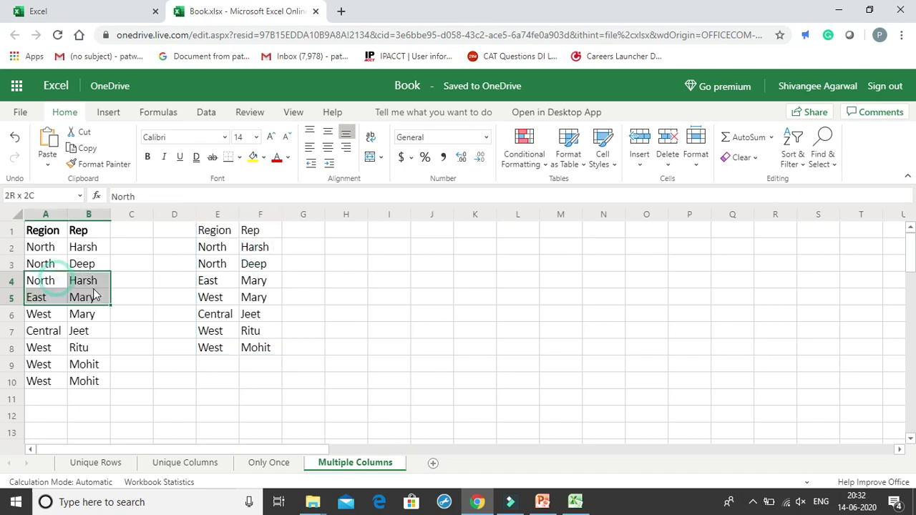
pyautogui.click(223, 250)
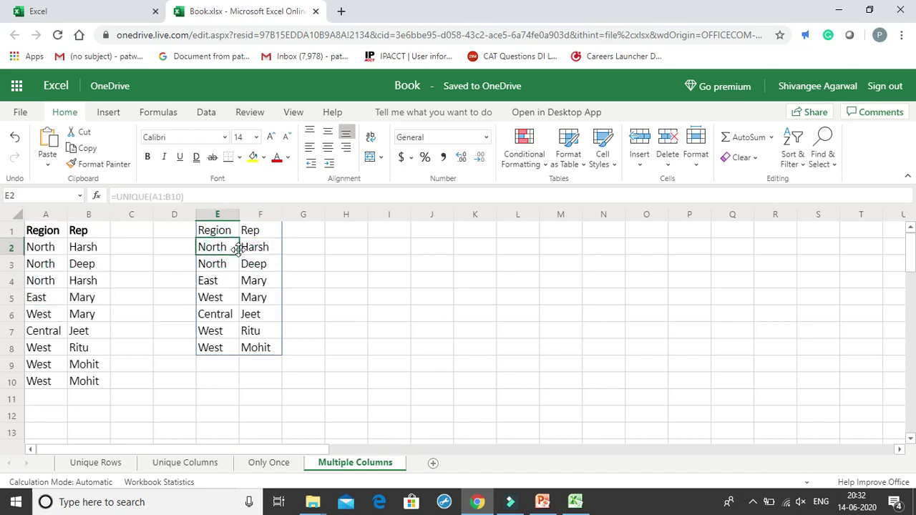
pyautogui.click(244, 252)
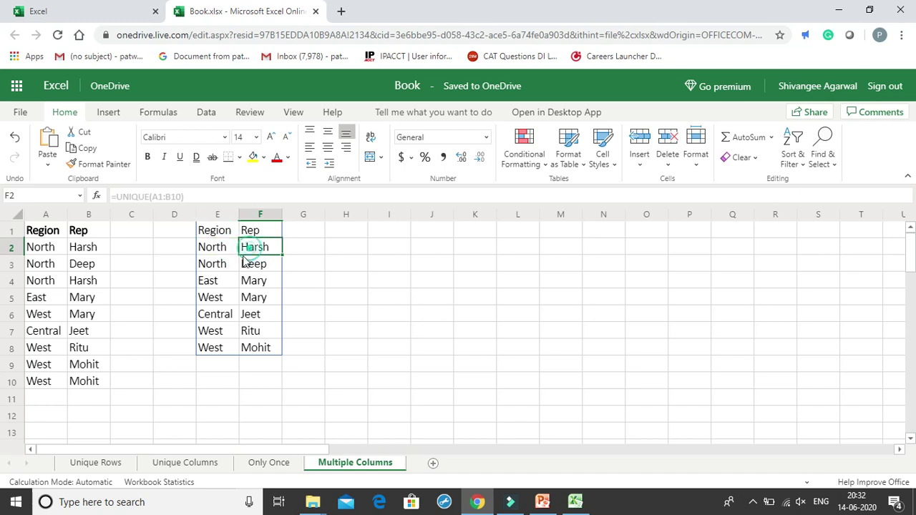
pyautogui.click(204, 265)
pyautogui.click(239, 268)
pyautogui.click(45, 296)
pyautogui.moveTo(92, 306)
pyautogui.mouseDown()
pyautogui.moveTo(96, 321)
pyautogui.moveTo(100, 308)
pyautogui.mouseUp()
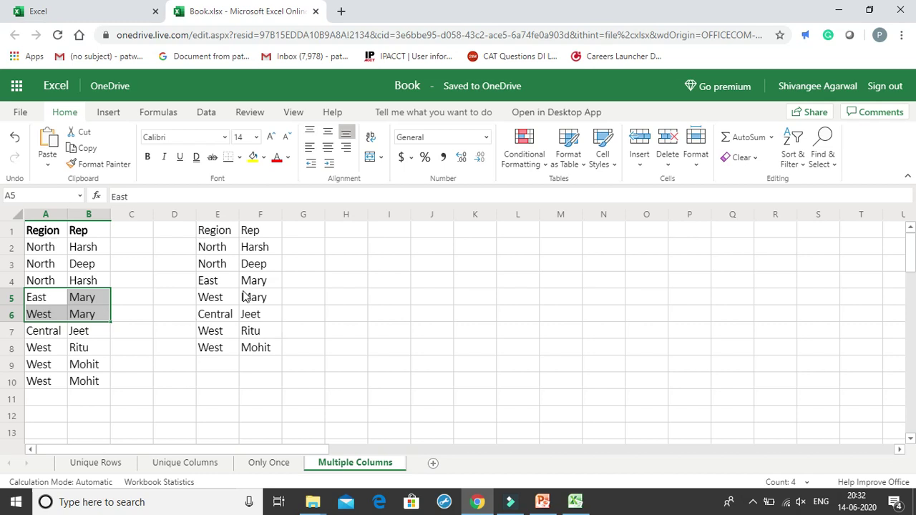
pyautogui.moveTo(229, 281); pyautogui.dragTo(262, 307)
pyautogui.moveTo(50, 368); pyautogui.dragTo(96, 380)
pyautogui.moveTo(209, 349); pyautogui.dragTo(265, 374)
pyautogui.click(255, 358)
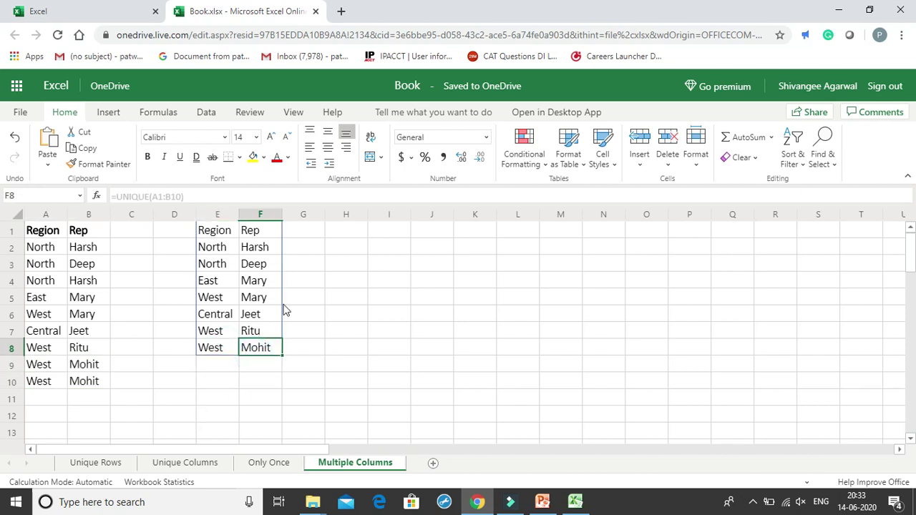
pyautogui.click(307, 296)
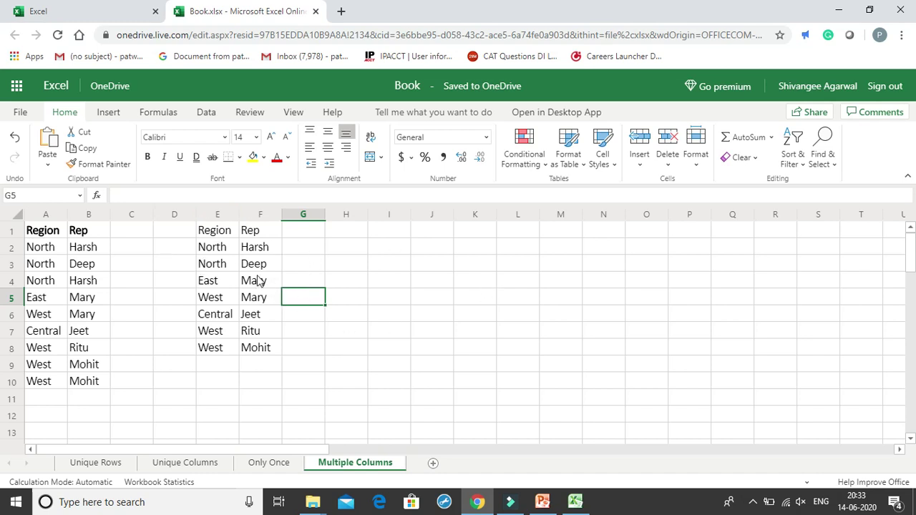
pyautogui.click(216, 230)
pyautogui.doubleClick(229, 230)
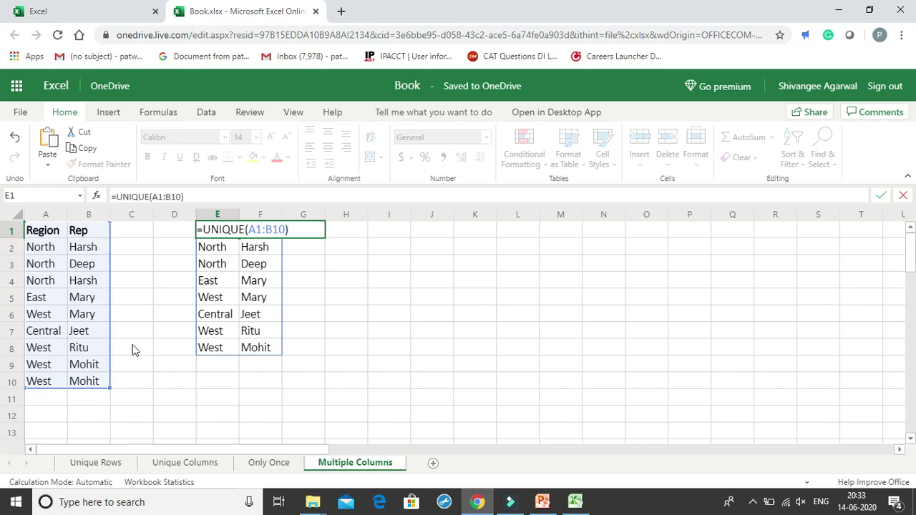
pyautogui.press('Return')
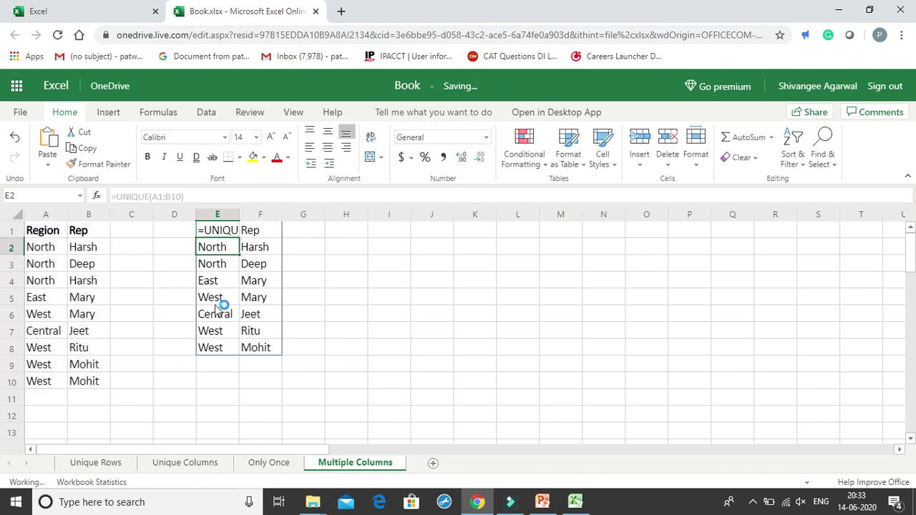
pyautogui.click(314, 285)
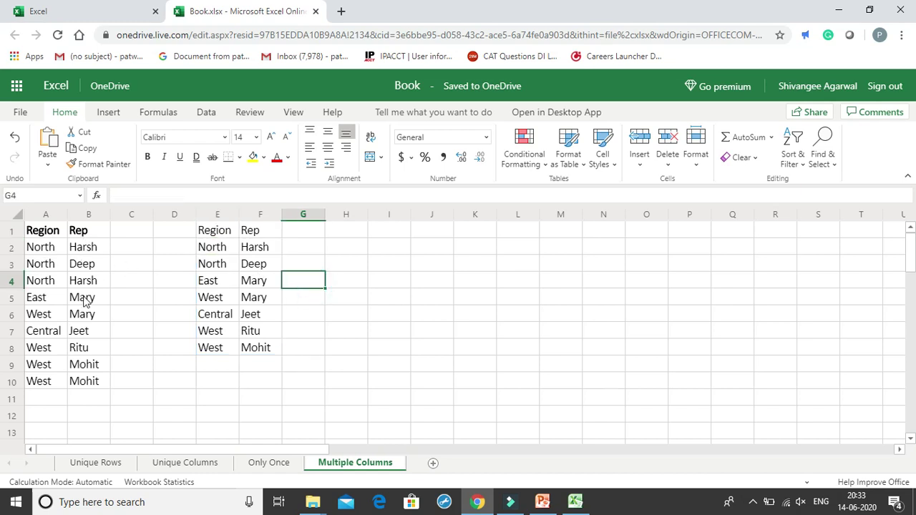
pyautogui.moveTo(41, 246); pyautogui.dragTo(45, 383)
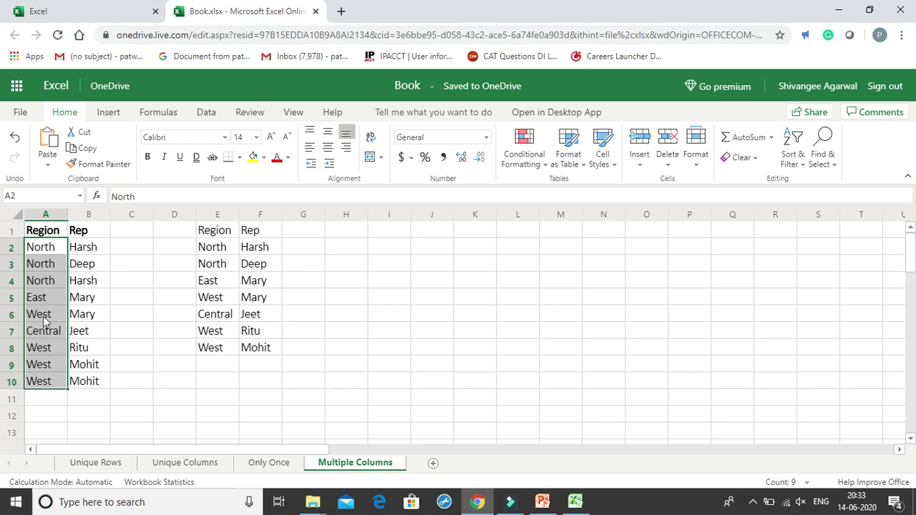
pyautogui.click(81, 333)
pyautogui.moveTo(83, 247); pyautogui.dragTo(90, 380)
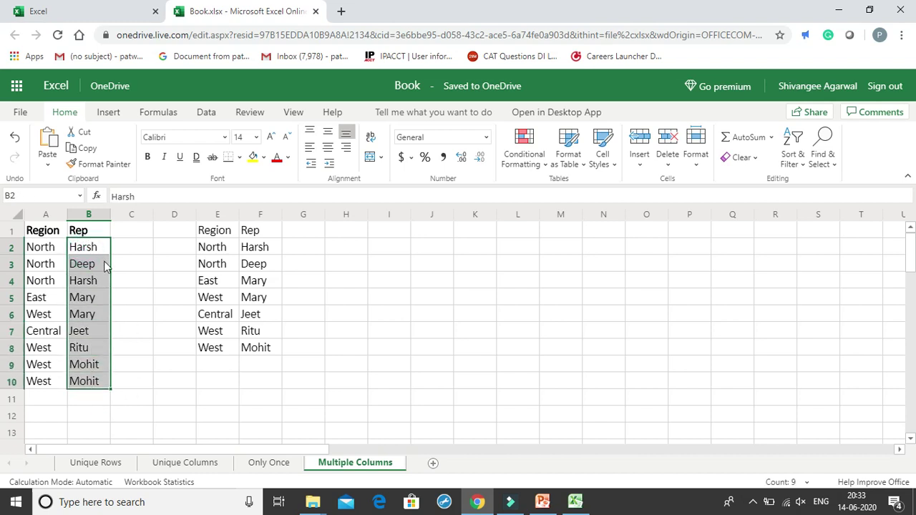
pyautogui.click(133, 285)
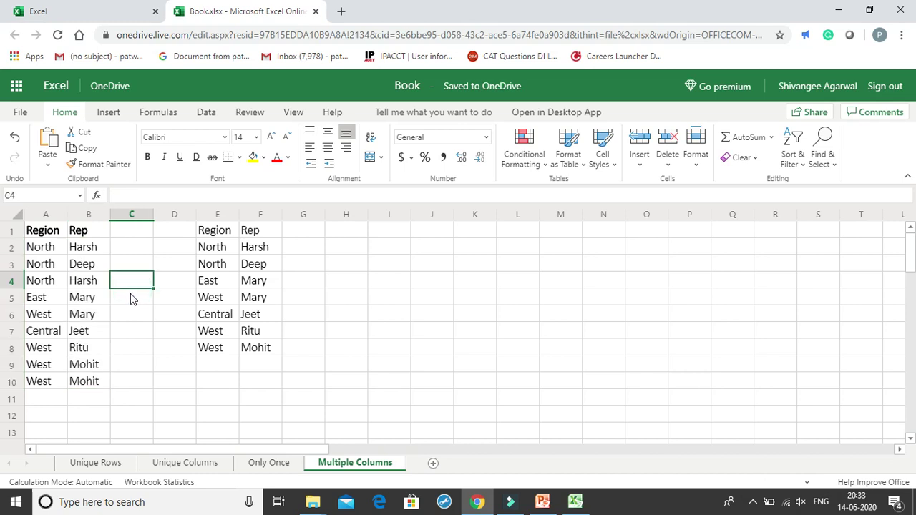
pyautogui.click(37, 229)
pyautogui.moveTo(64, 231); pyautogui.dragTo(97, 382)
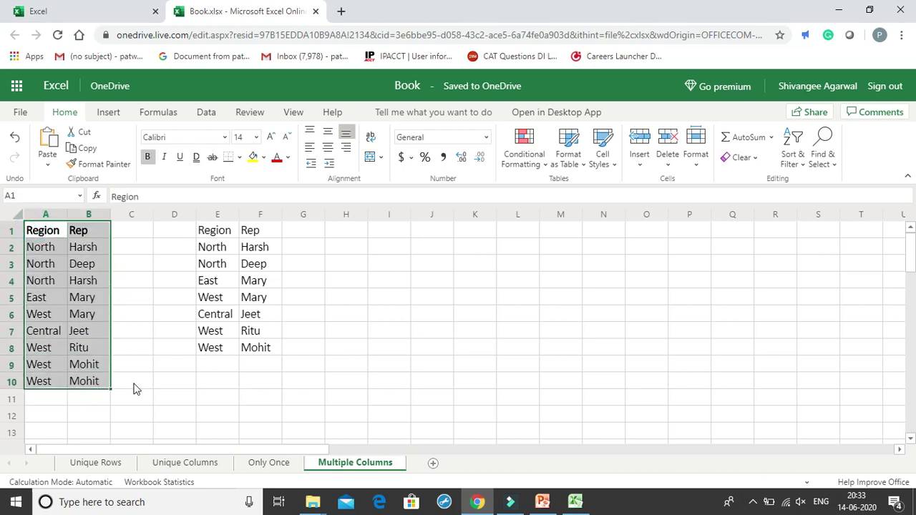
pyautogui.click(231, 284)
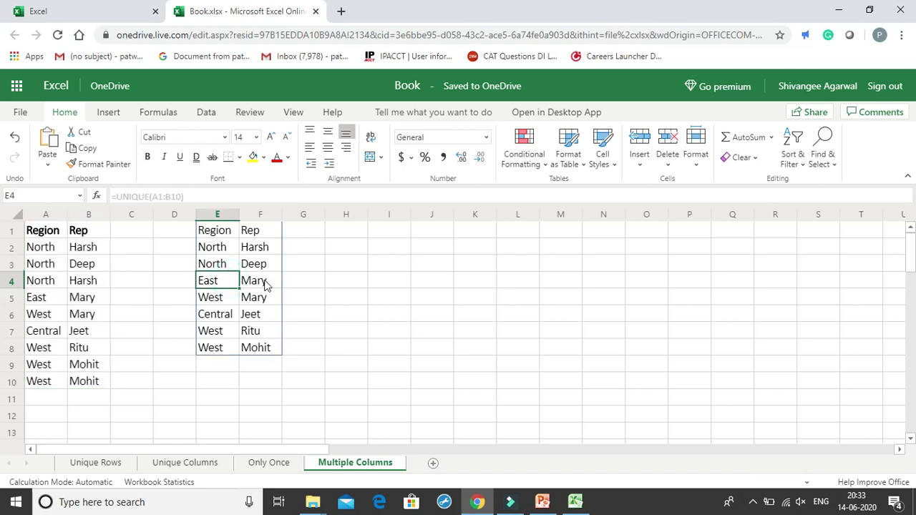
pyautogui.click(264, 283)
pyautogui.click(264, 295)
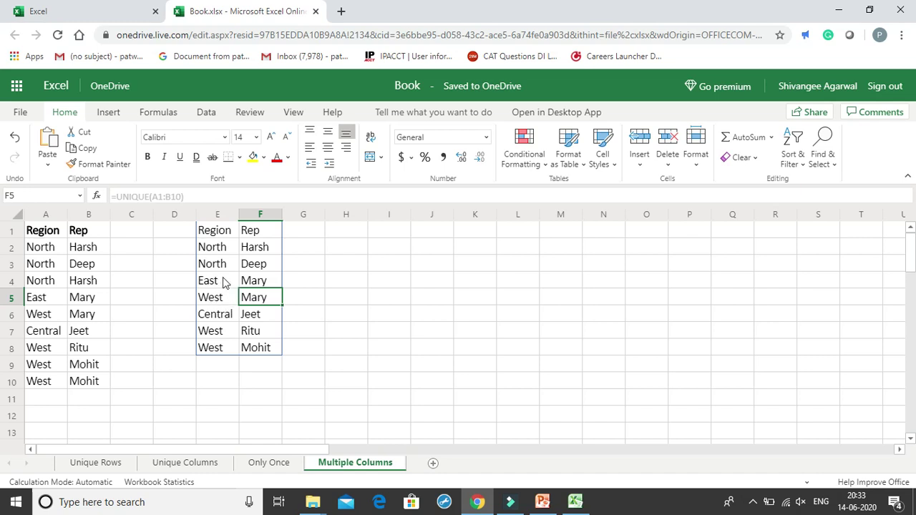
pyautogui.click(346, 363)
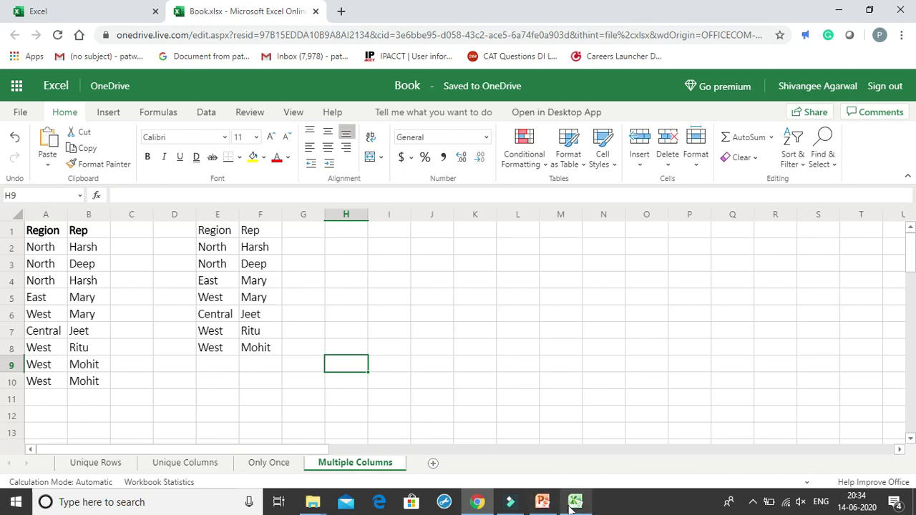
pyautogui.moveTo(571, 508)
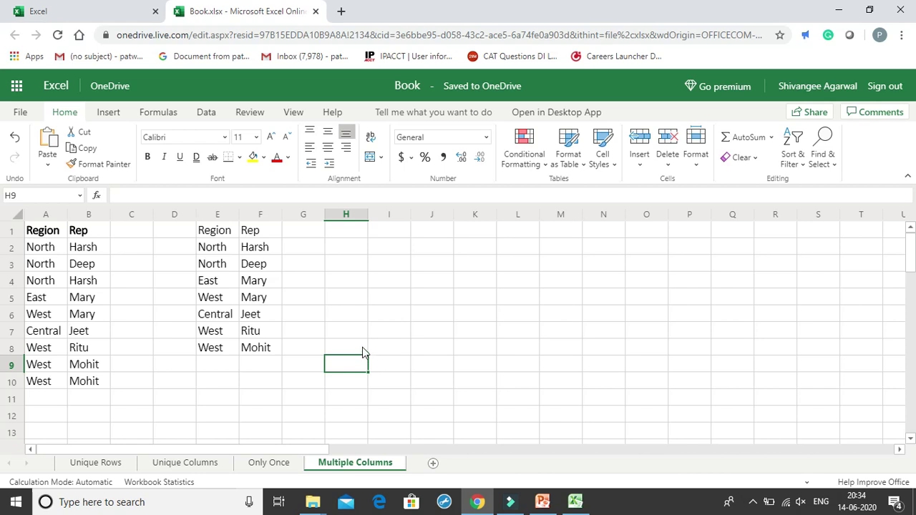
pyautogui.click(358, 267)
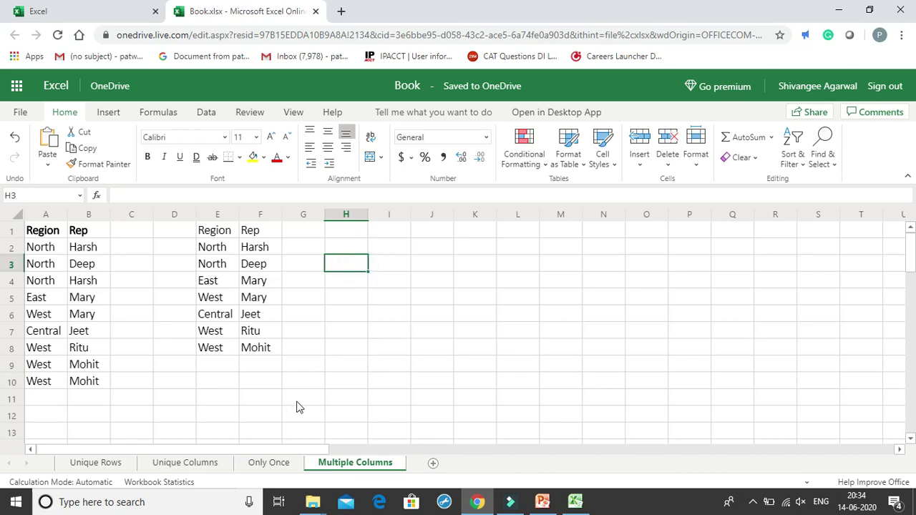
pyautogui.click(575, 502)
# - On the Multiple Columns sheet, select A1:B10 and cancel Remove Duplicates without running it
pyautogui.click(458, 469)
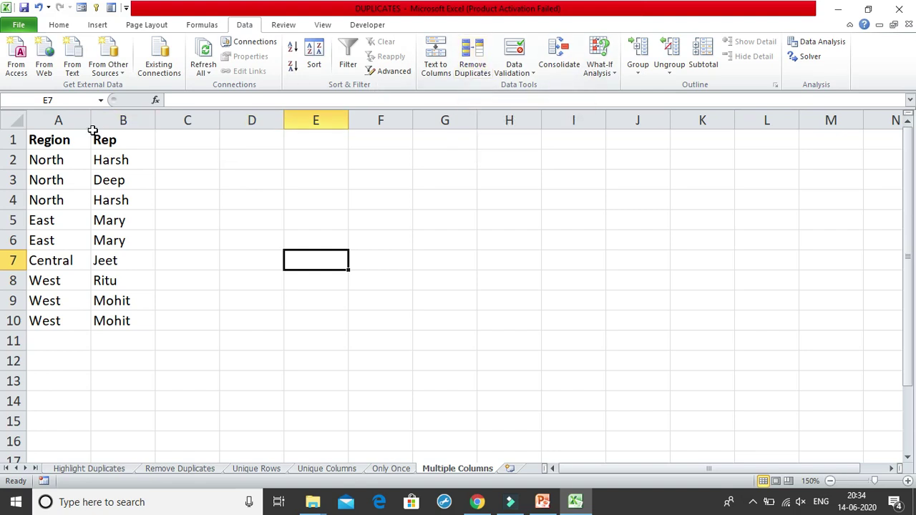
pyautogui.moveTo(66, 139); pyautogui.dragTo(138, 319)
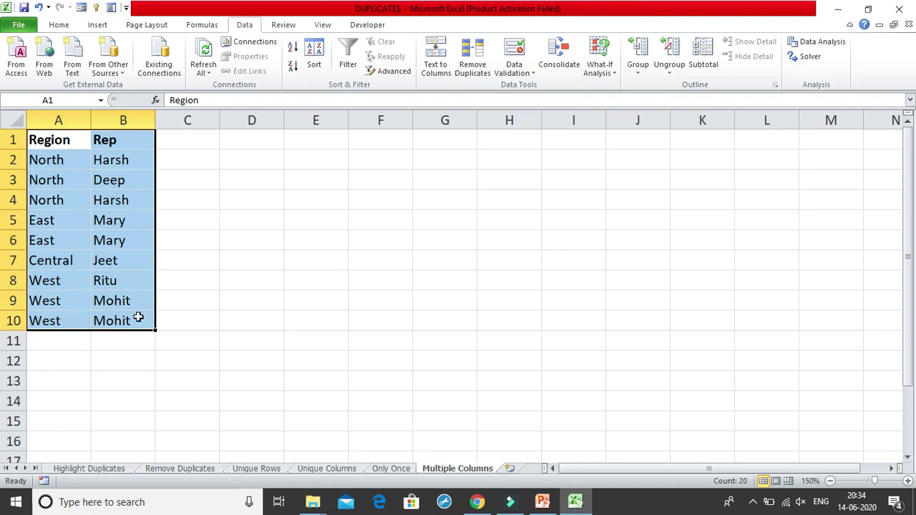
pyautogui.click(478, 63)
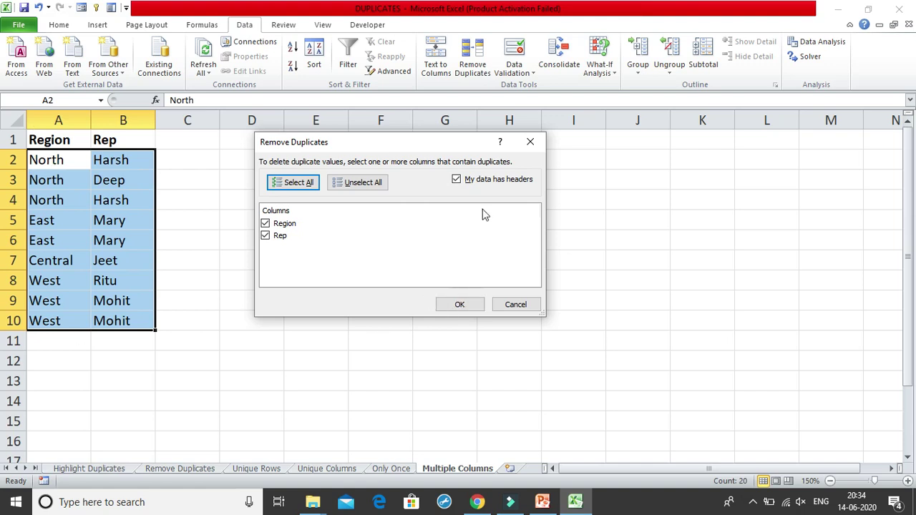
pyautogui.click(533, 143)
# - Select the Rep column B and bring up its context menu
pyautogui.click(568, 214)
pyautogui.click(123, 120)
pyautogui.rightClick(124, 124)
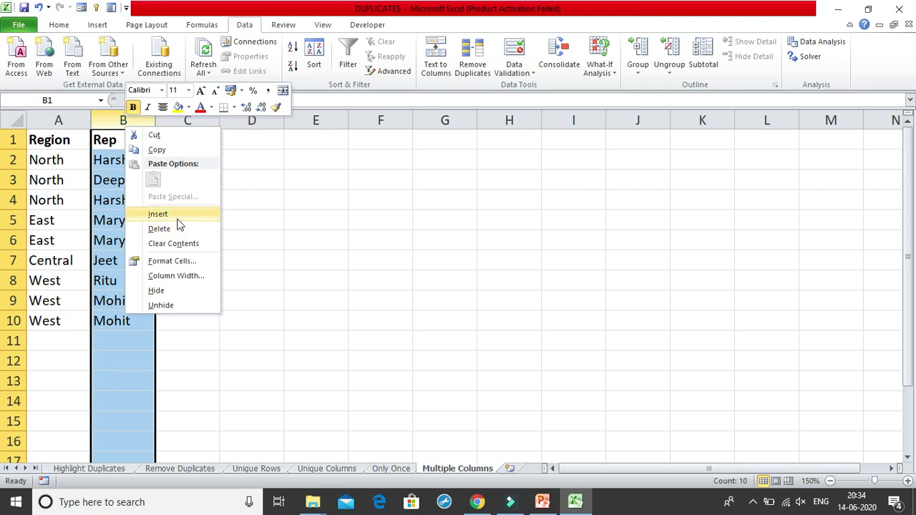
# - Insert a new column B before Rep with the header Number
pyautogui.click(178, 219)
pyautogui.click(125, 139)
pyautogui.click(504, 139)
pyautogui.click(117, 135)
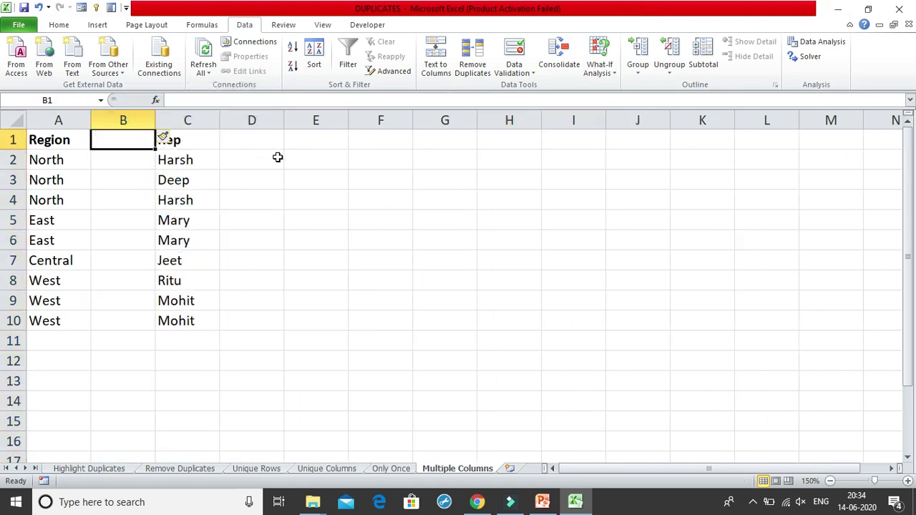
pyautogui.write('Number')
pyautogui.press('Return')
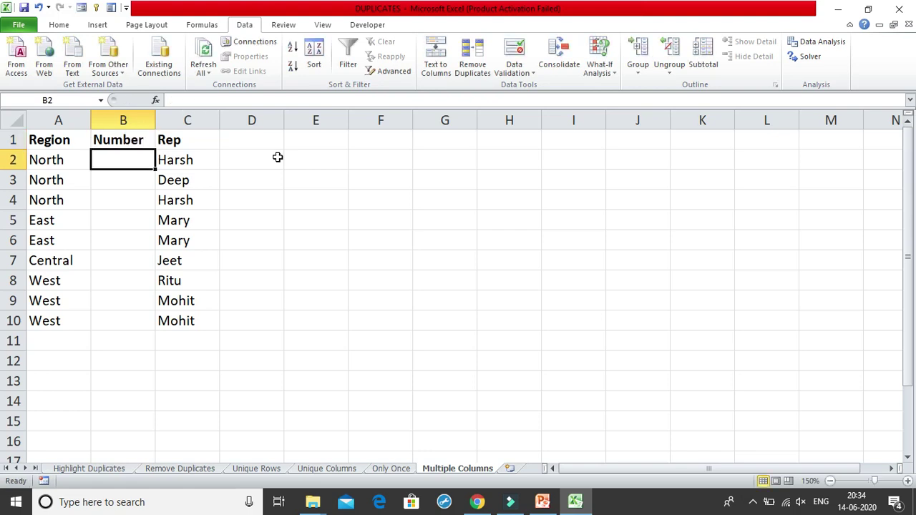
# - Enter 10, 20, 30, 40 in B2:B5 and extend the series through 90 in B10
pyautogui.write('10')
pyautogui.press('Return')
pyautogui.write('20')
pyautogui.press('Return')
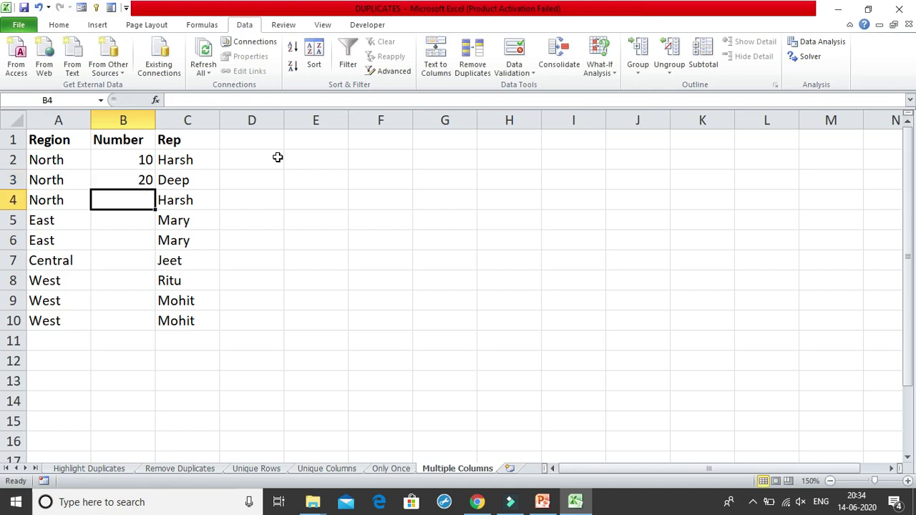
pyautogui.write('30')
pyautogui.press('Return')
pyautogui.write('40')
pyautogui.press('Return')
pyautogui.moveTo(131, 162); pyautogui.dragTo(162, 320)
pyautogui.moveTo(357, 301); pyautogui.dragTo(337, 301)
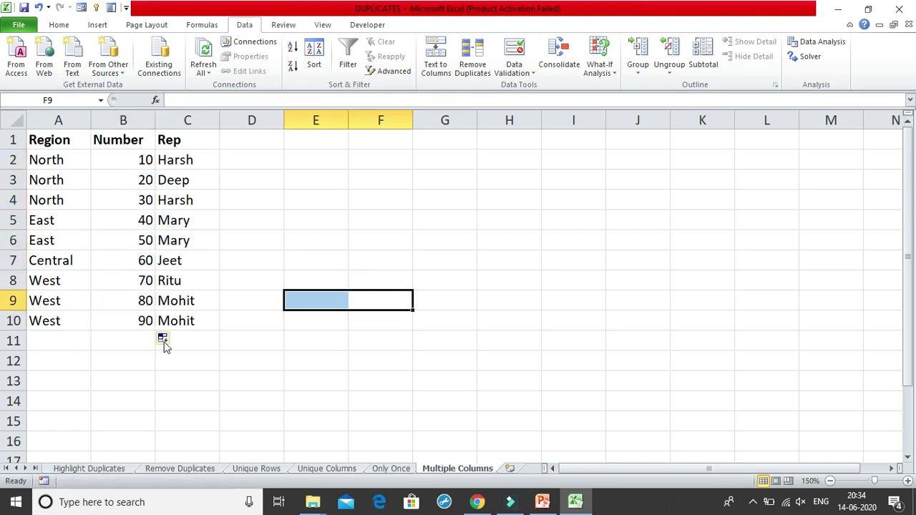
pyautogui.moveTo(81, 157); pyautogui.dragTo(163, 163)
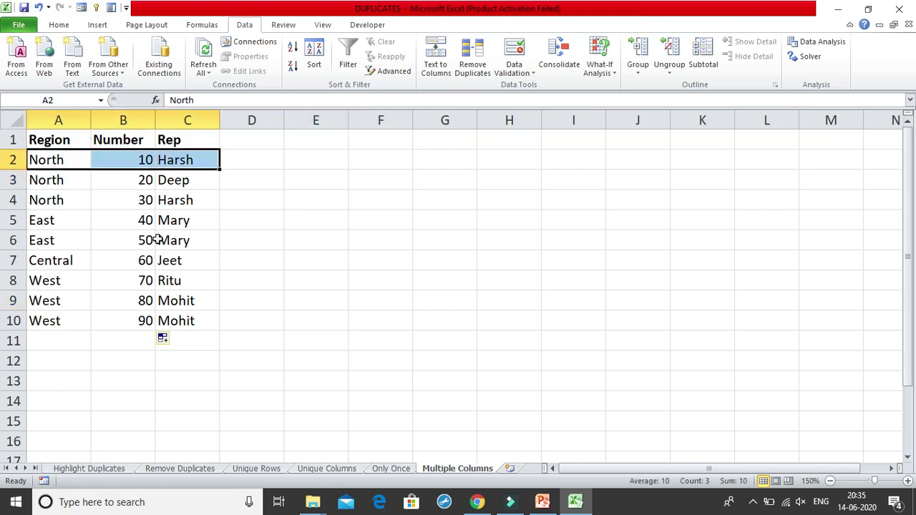
pyautogui.keyDown('ctrl'); pyautogui.moveTo(63, 200); pyautogui.dragTo(165, 200); pyautogui.keyUp('ctrl')
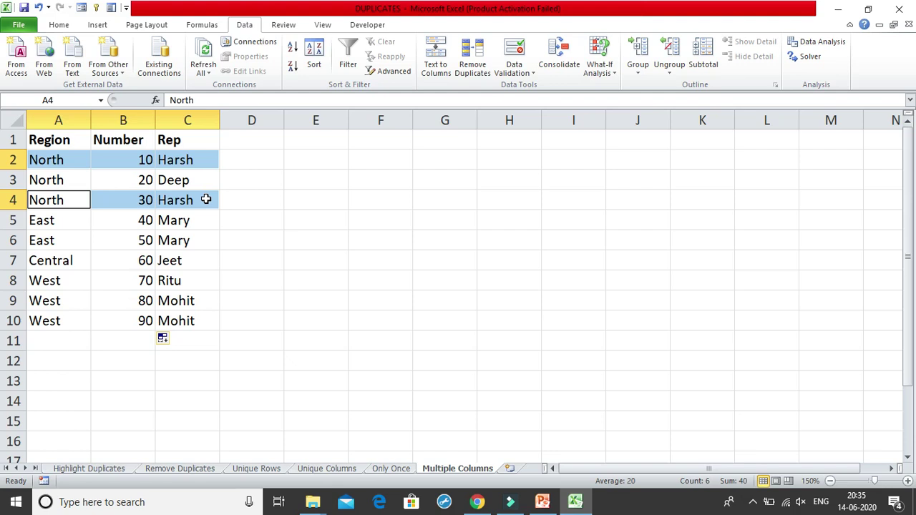
pyautogui.moveTo(137, 159); pyautogui.dragTo(144, 321)
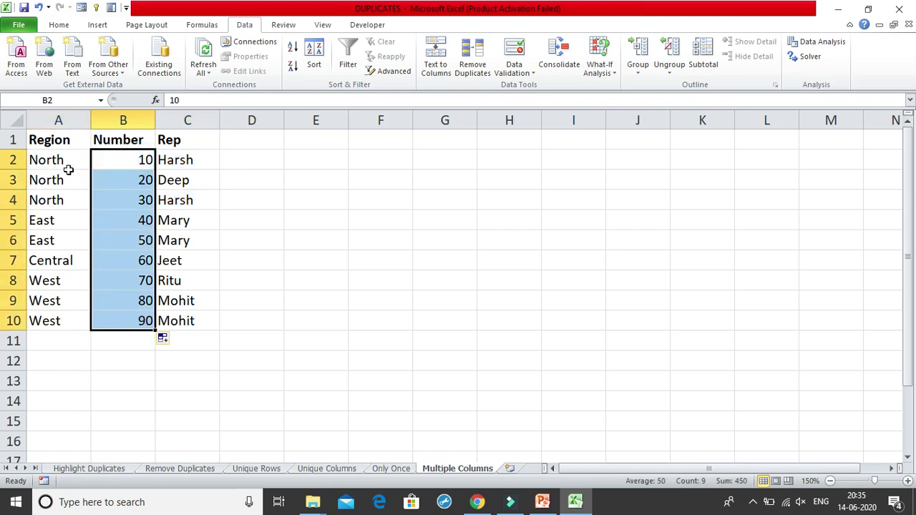
pyautogui.rightClick(120, 119)
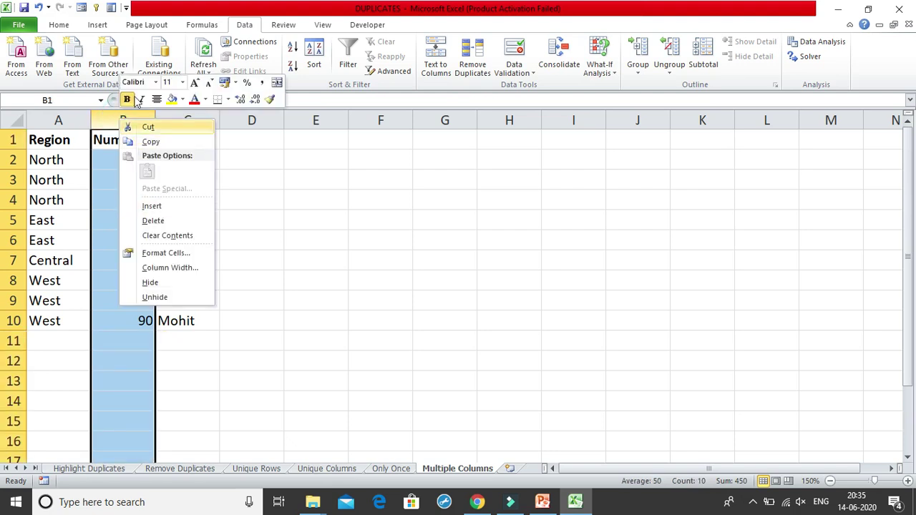
pyautogui.press('Escape')
pyautogui.click(128, 142)
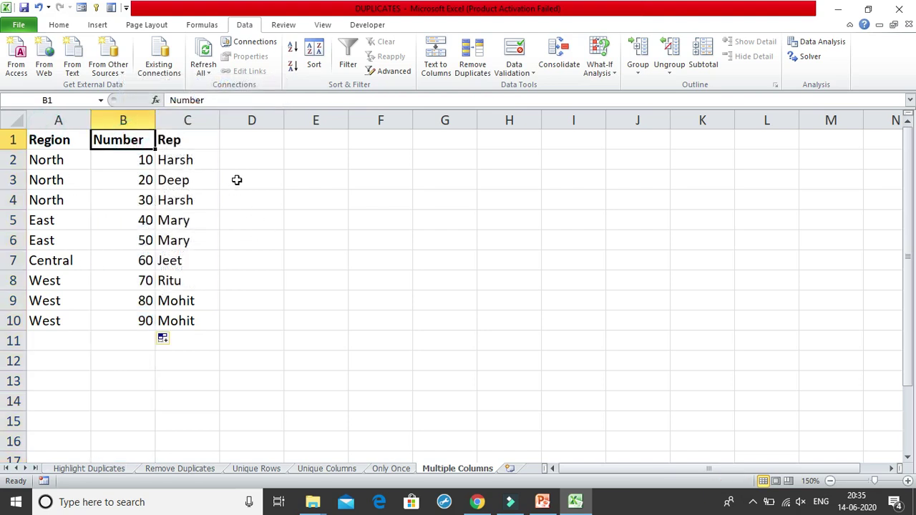
pyautogui.moveTo(143, 147)
pyautogui.mouseDown()
pyautogui.moveTo(143, 184)
pyautogui.moveTo(151, 159)
pyautogui.mouseUp()
pyautogui.click(194, 155)
pyautogui.click(206, 194)
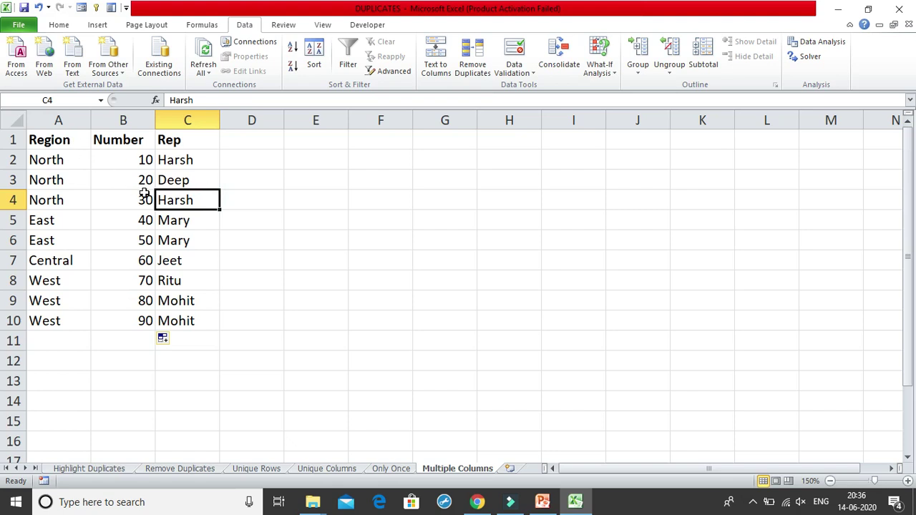
pyautogui.moveTo(60, 161); pyautogui.dragTo(163, 166)
pyautogui.moveTo(88, 202); pyautogui.dragTo(179, 198)
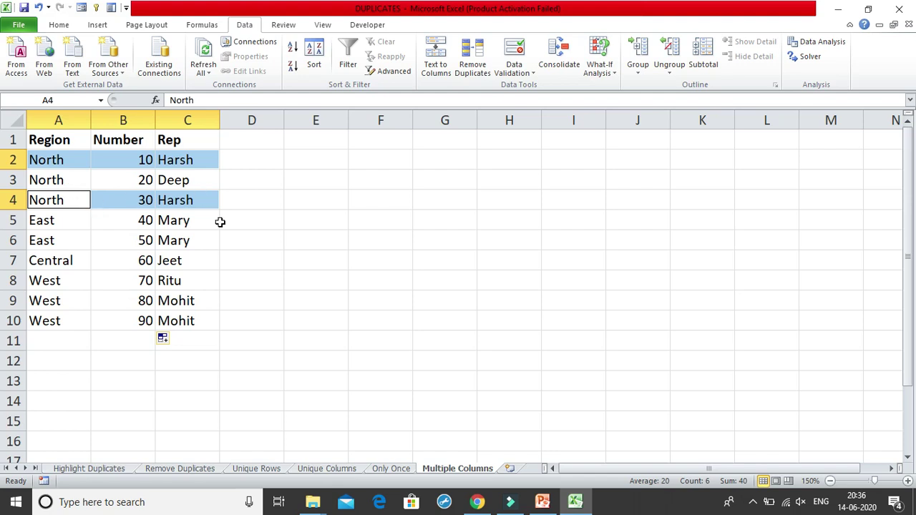
# - Change A6 from East to West and compare the two Mary rows 5 and 6
pyautogui.click(232, 244)
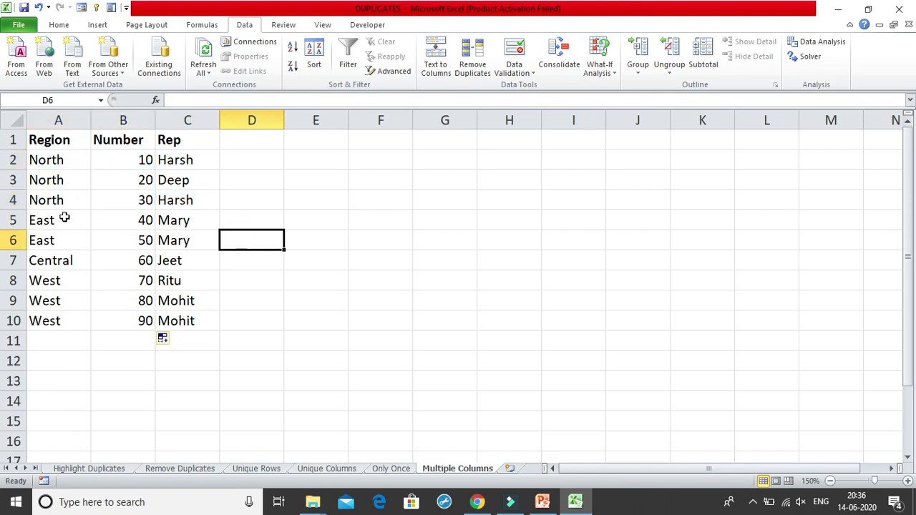
pyautogui.click(53, 245)
pyautogui.write('West')
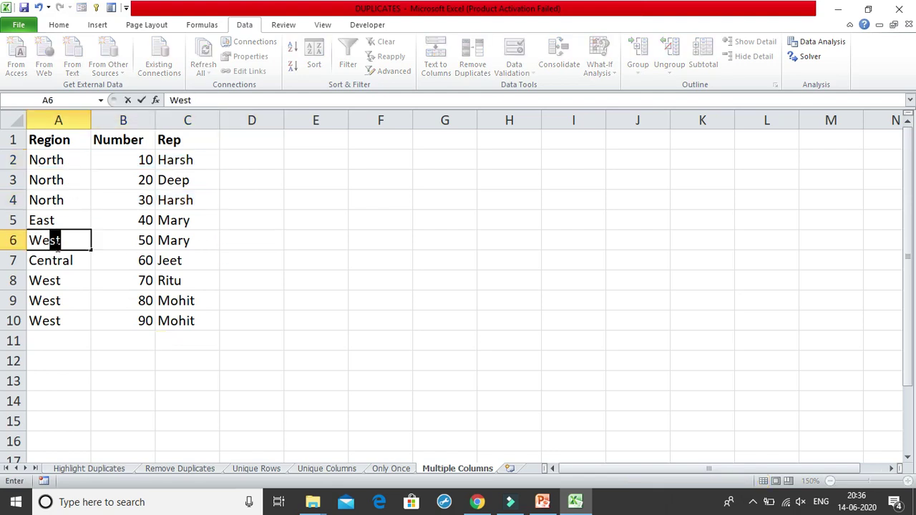
pyautogui.moveTo(355, 320); pyautogui.dragTo(297, 288)
pyautogui.moveTo(71, 220); pyautogui.dragTo(184, 245)
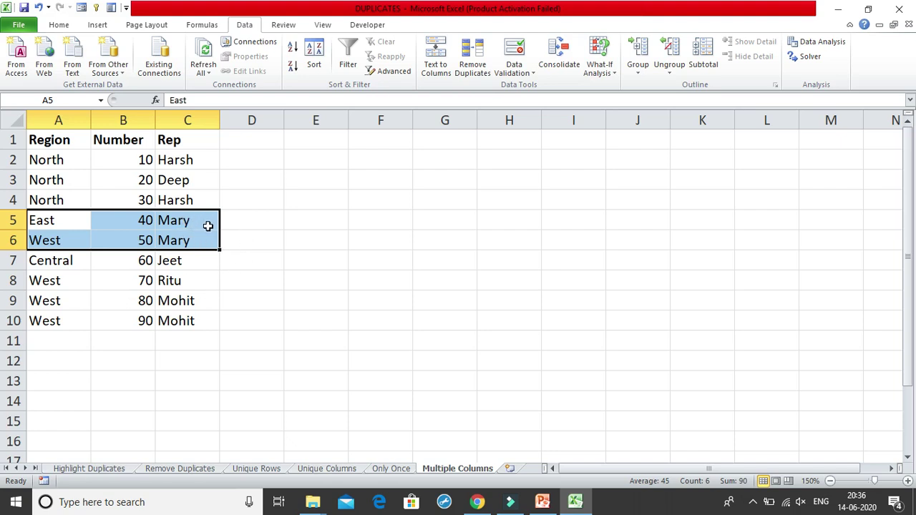
pyautogui.click(146, 220)
pyautogui.click(144, 240)
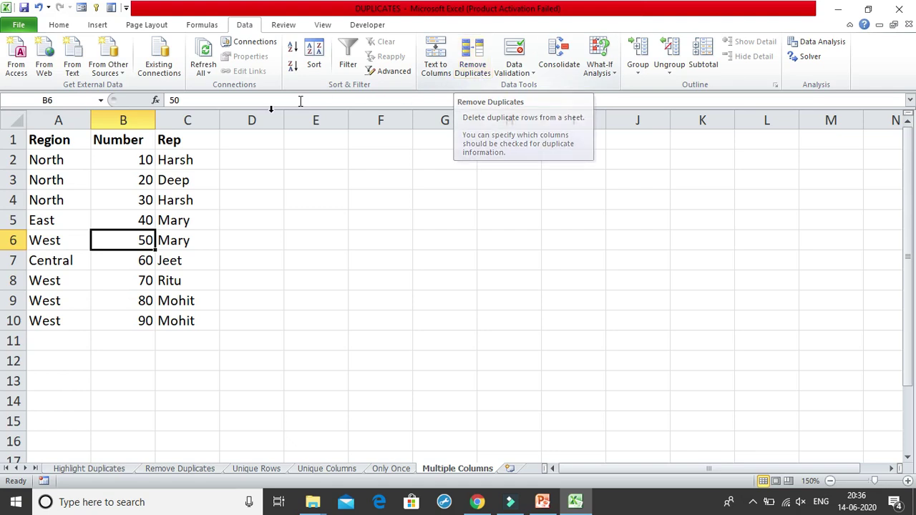
pyautogui.moveTo(77, 132); pyautogui.dragTo(202, 317)
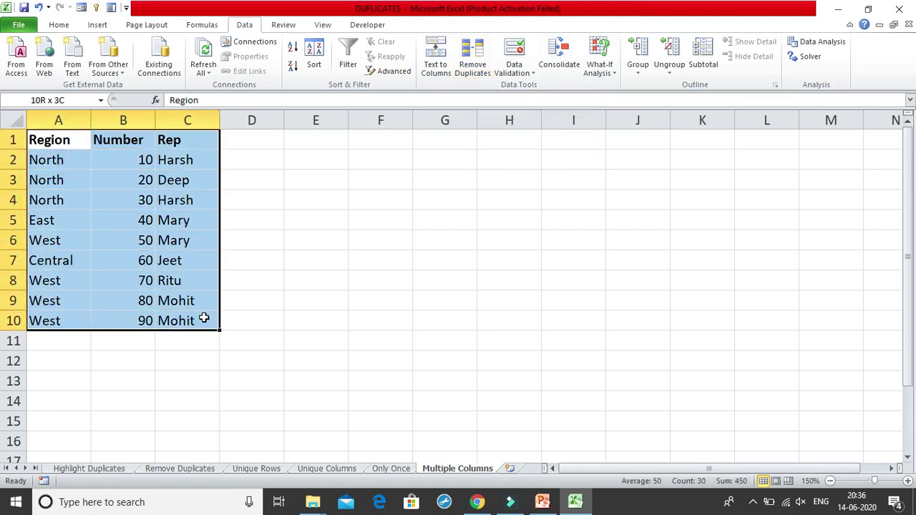
pyautogui.click(472, 68)
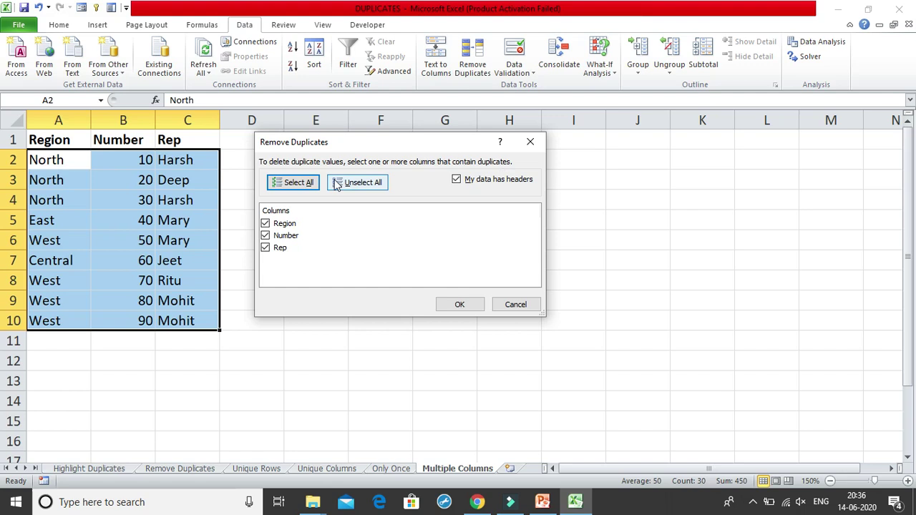
pyautogui.click(266, 224)
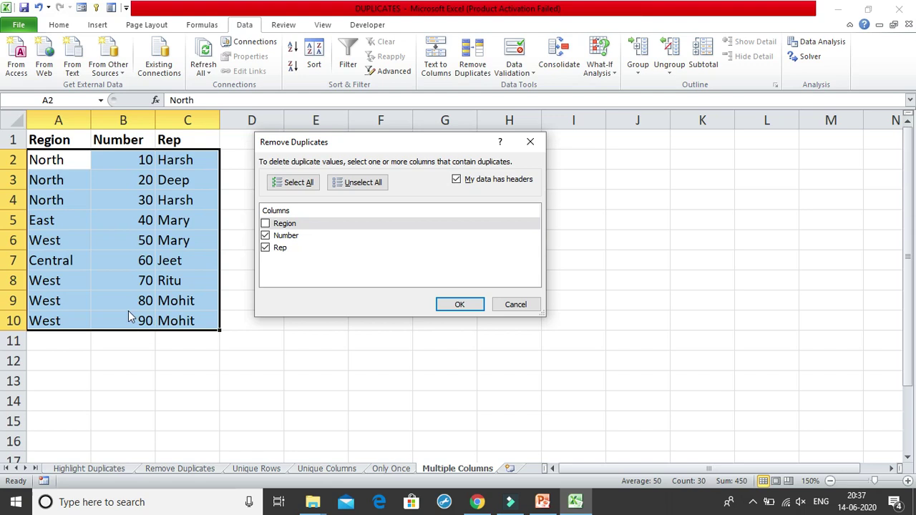
pyautogui.click(459, 306)
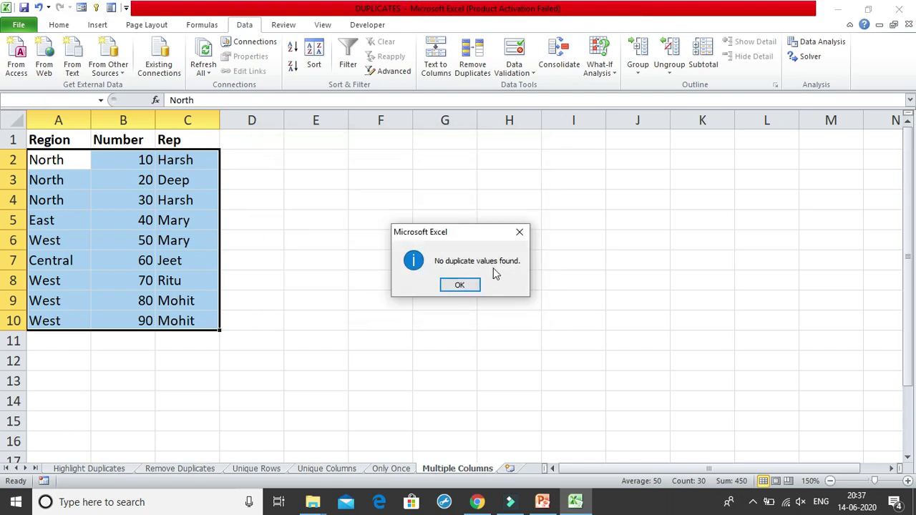
pyautogui.click(467, 286)
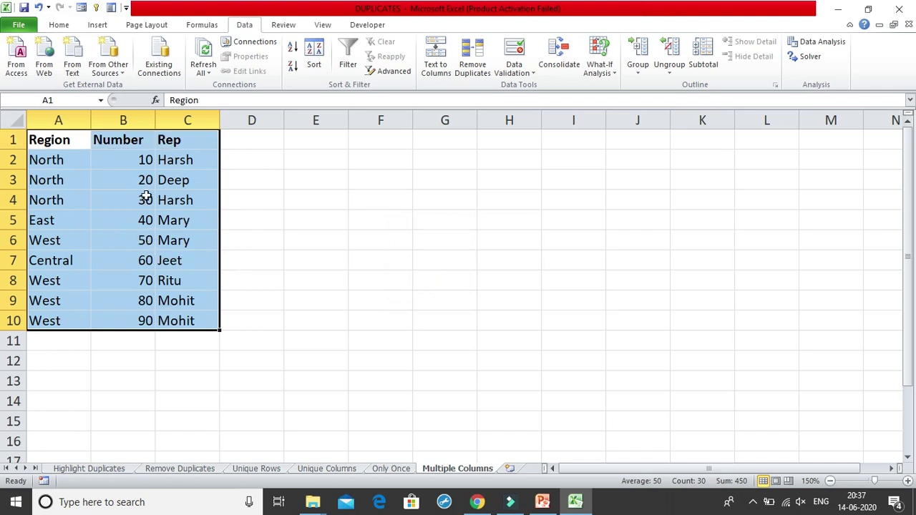
# - Try Remove Duplicates on Region and Number only, which finds no duplicates
pyautogui.click(479, 66)
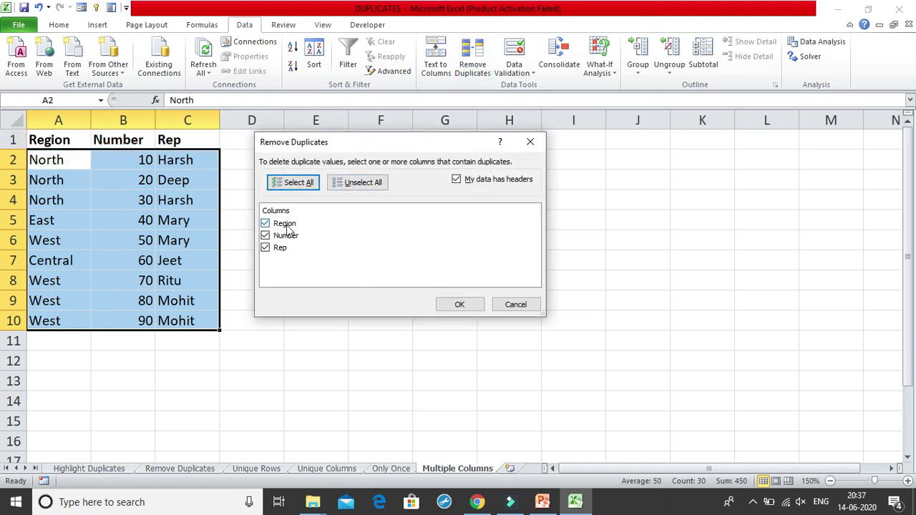
pyautogui.click(278, 247)
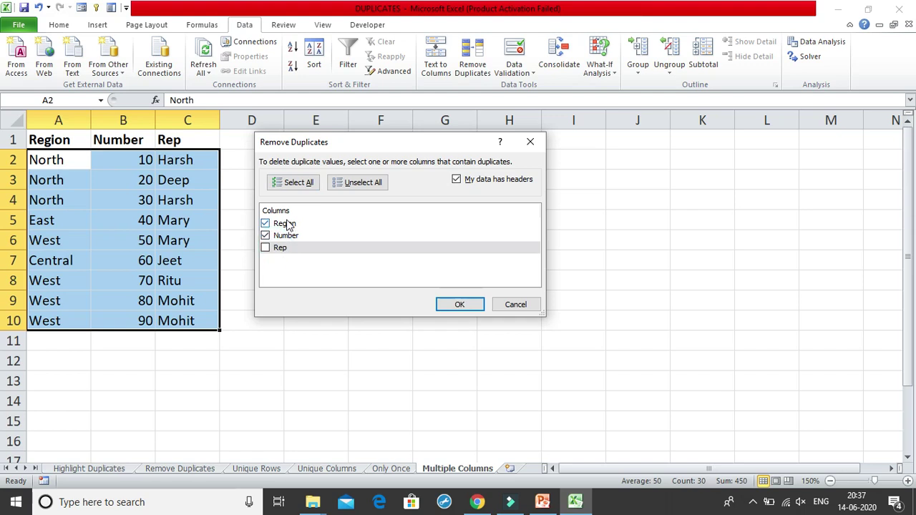
pyautogui.click(464, 304)
pyautogui.click(467, 289)
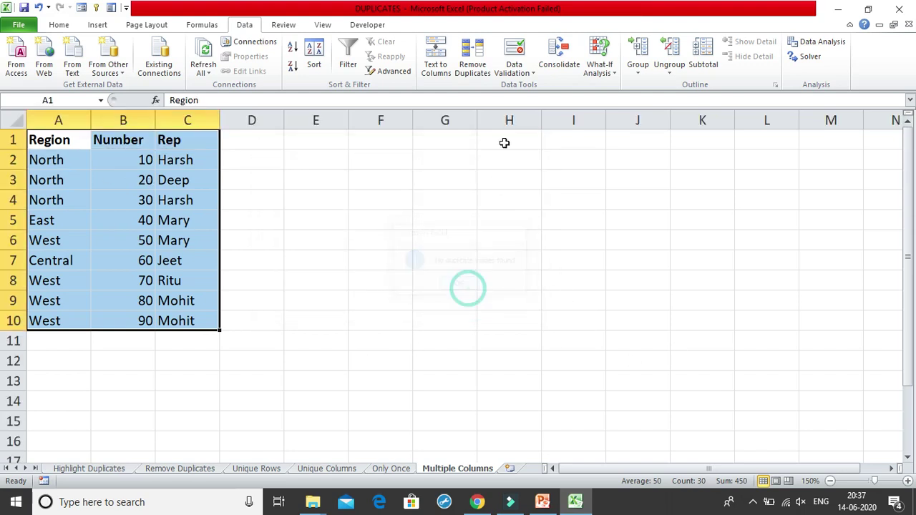
# - Rerun Remove Duplicates on Region and Rep only, deleting 2 duplicate rows
pyautogui.click(474, 72)
pyautogui.click(292, 236)
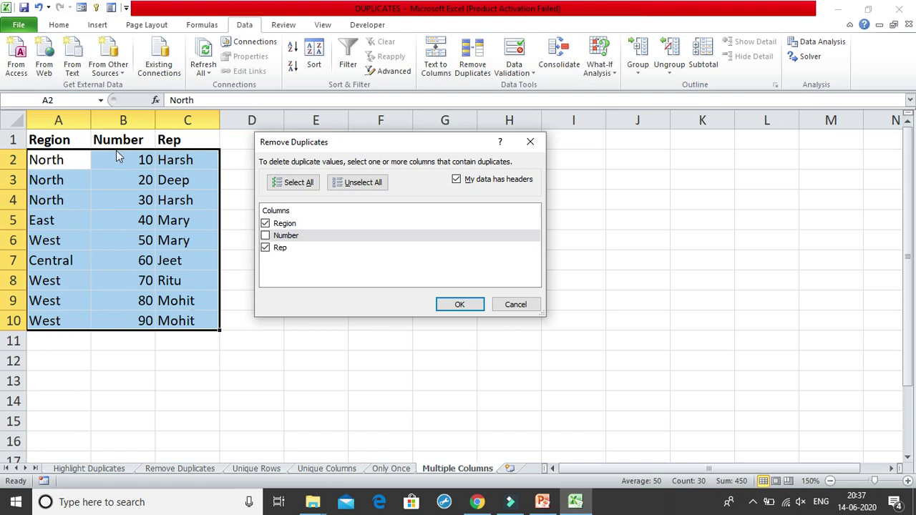
pyautogui.click(452, 306)
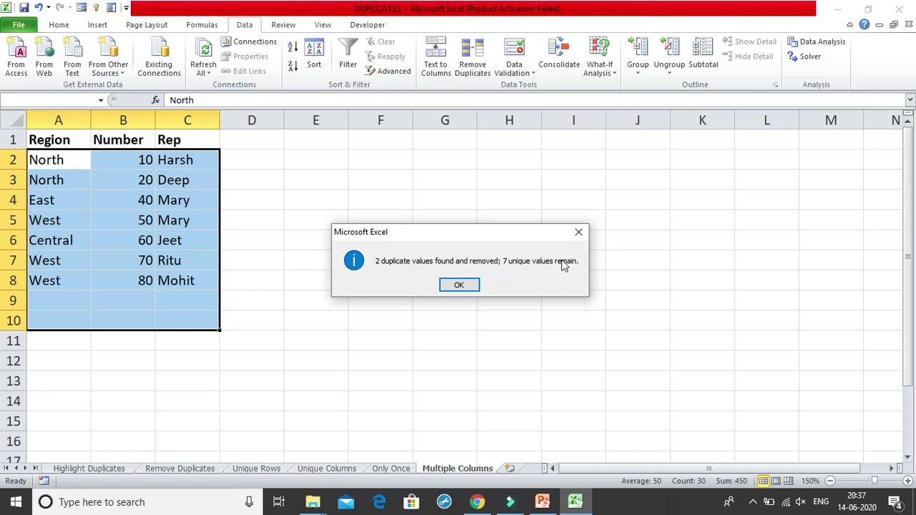
pyautogui.click(469, 288)
# - Check the emptied rows 9–10 and highlight the seven remaining rows A2:C8
pyautogui.click(309, 215)
pyautogui.moveTo(67, 293); pyautogui.dragTo(177, 318)
pyautogui.click(176, 308)
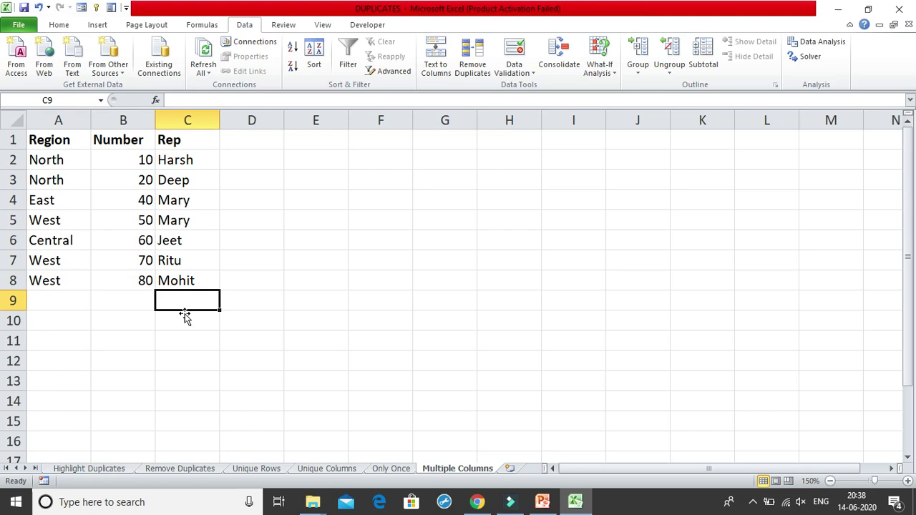
pyautogui.moveTo(77, 156); pyautogui.dragTo(215, 278)
pyautogui.click(272, 246)
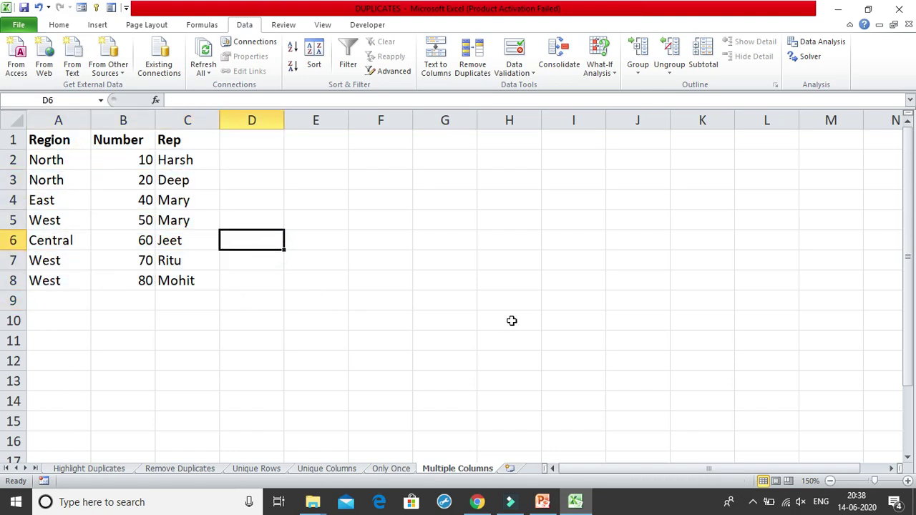